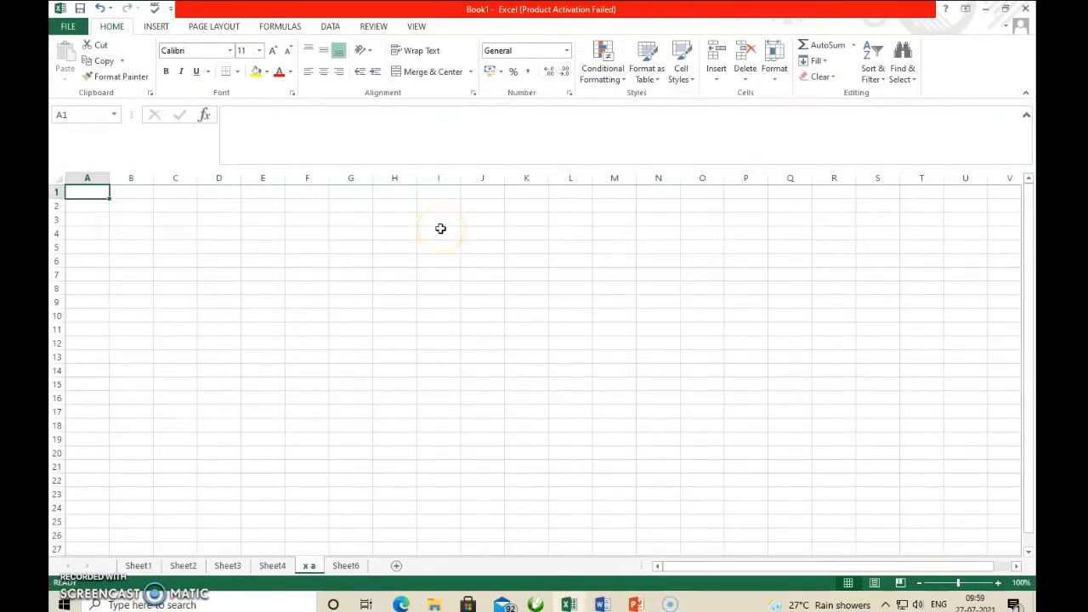
Step: Enter the whole number 34344545 in cell I2 and the decimal number 45.5745 in cell I3
click(443, 206)
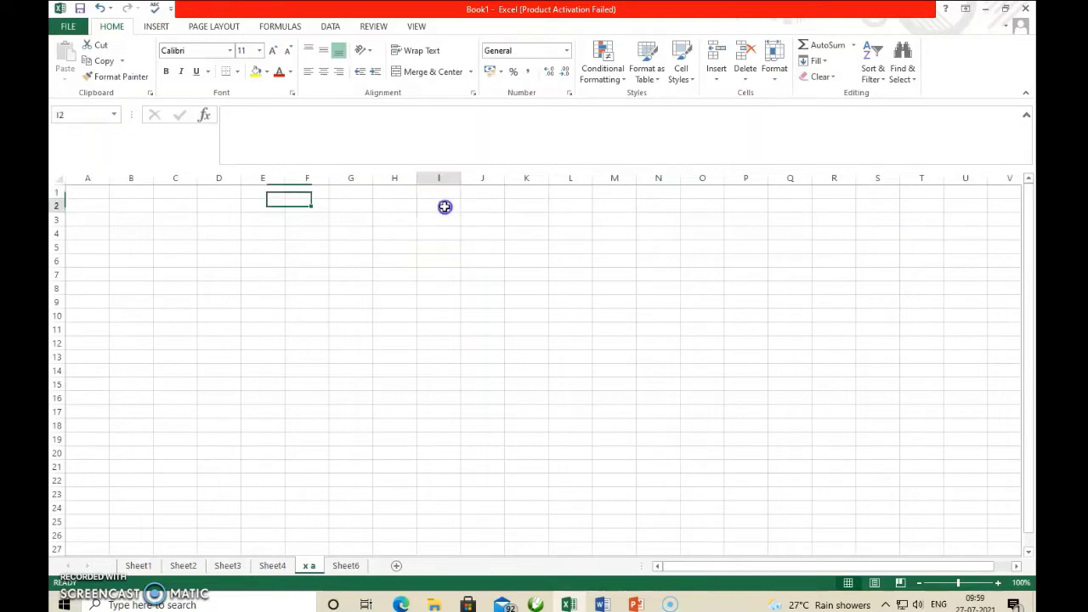
text(34)
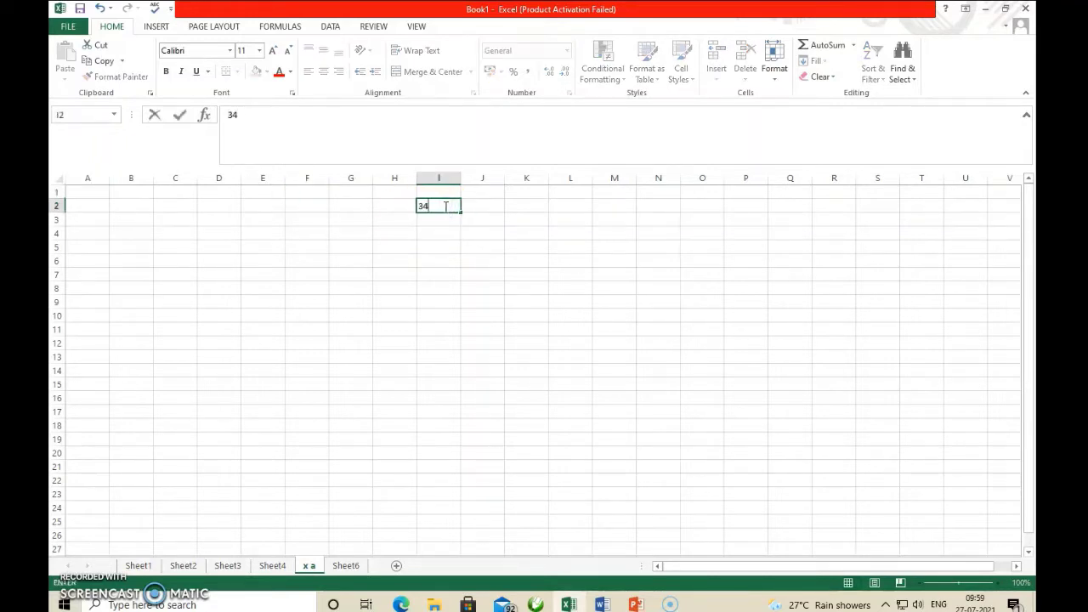
text(344545)
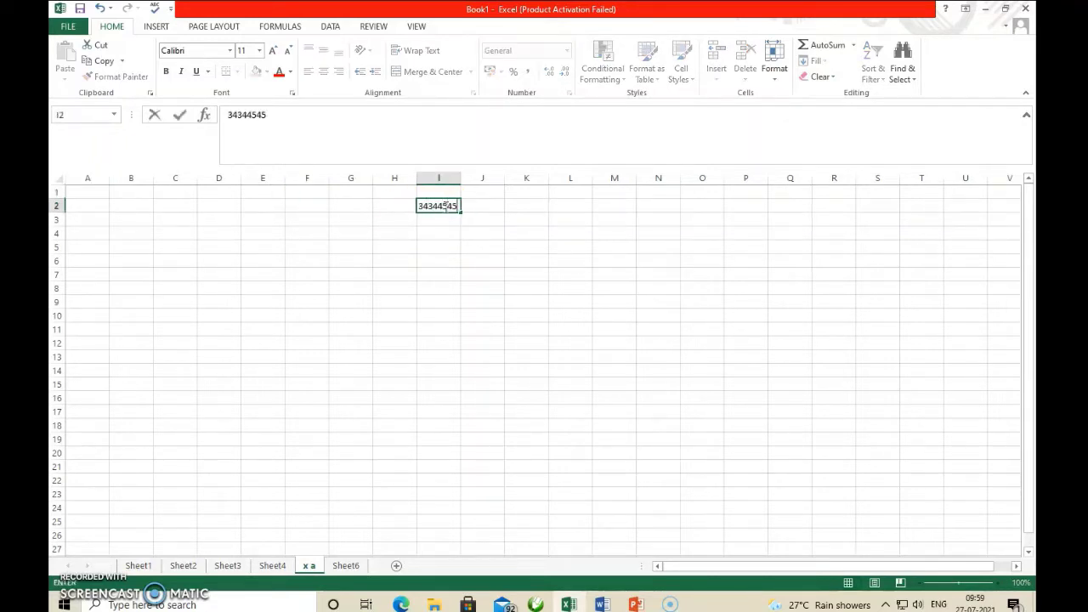
click(513, 234)
click(440, 224)
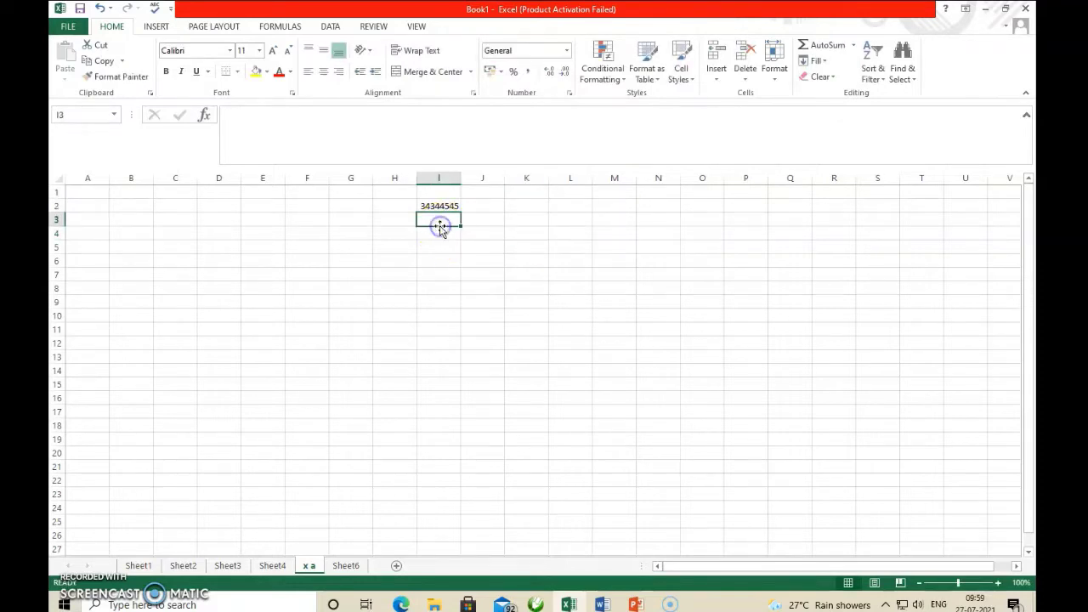
text(45.5745)
key(Return)
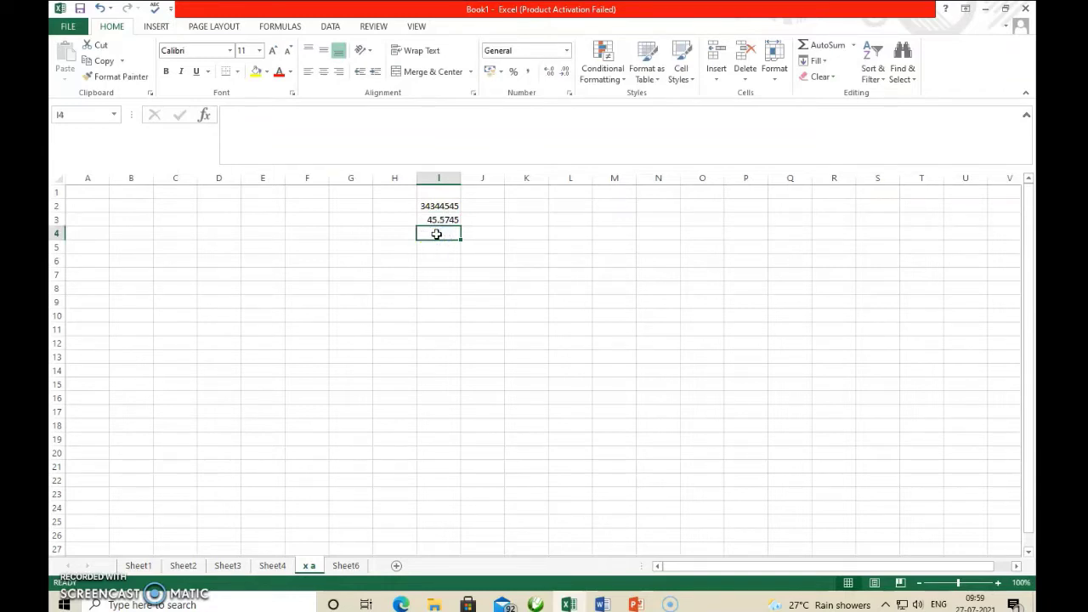
text(5435465465765767677)
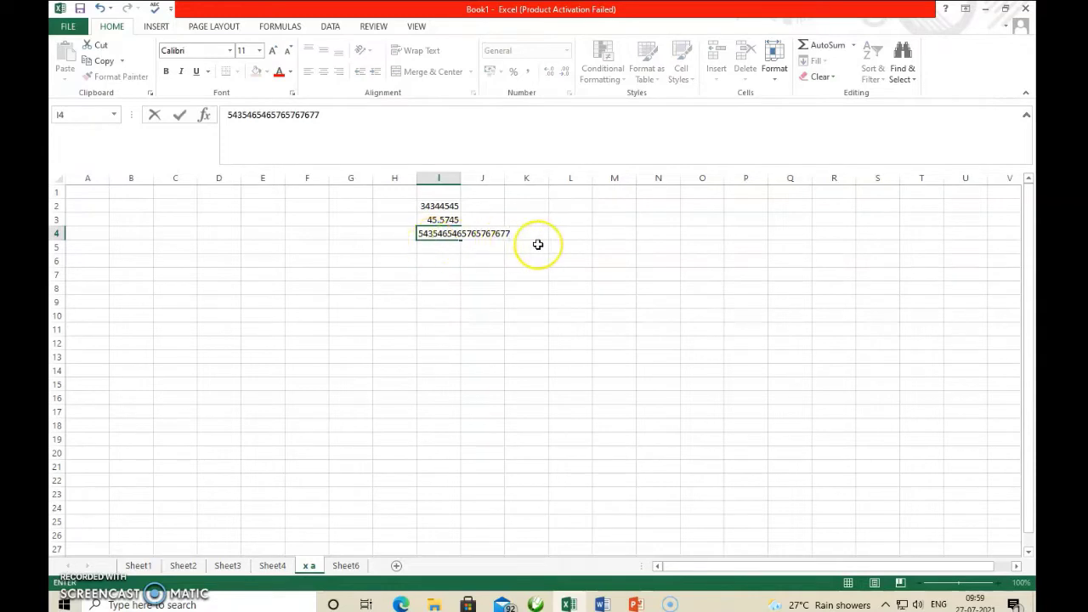
key(Return)
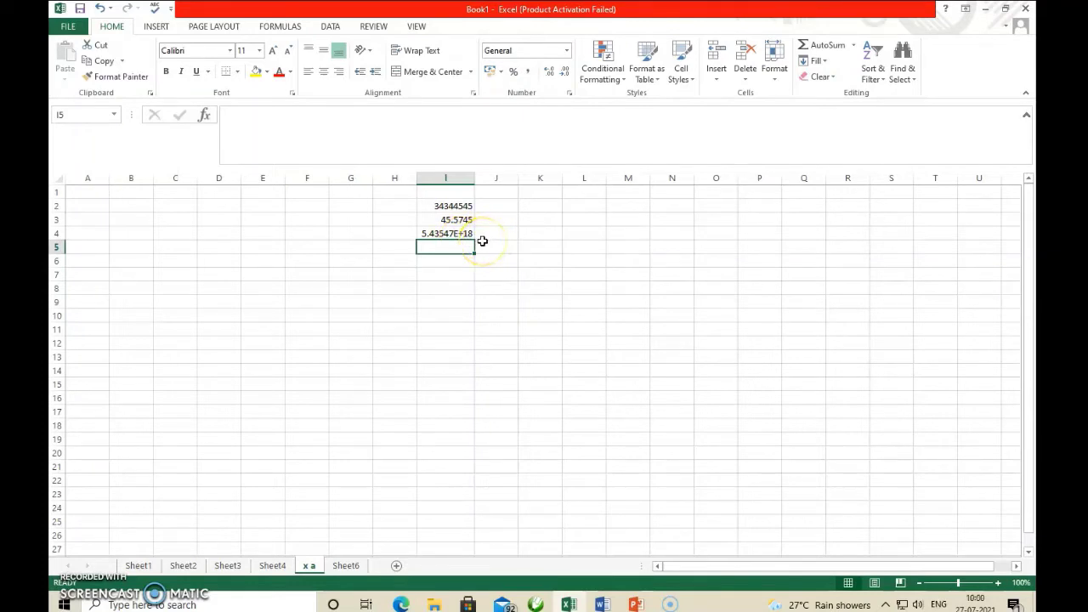
click(465, 235)
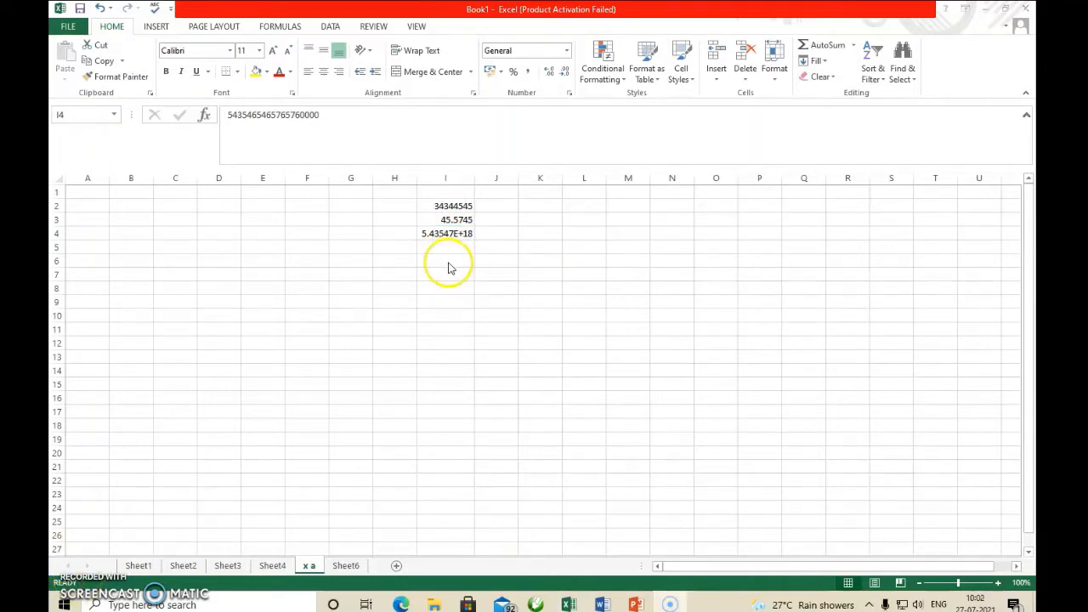
click(450, 268)
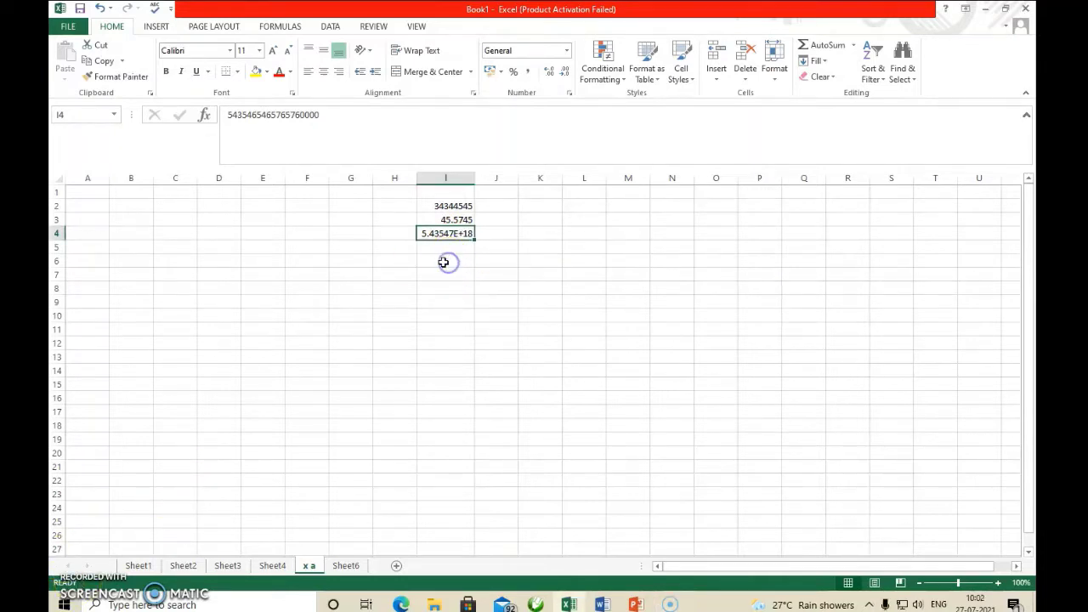
text(3)
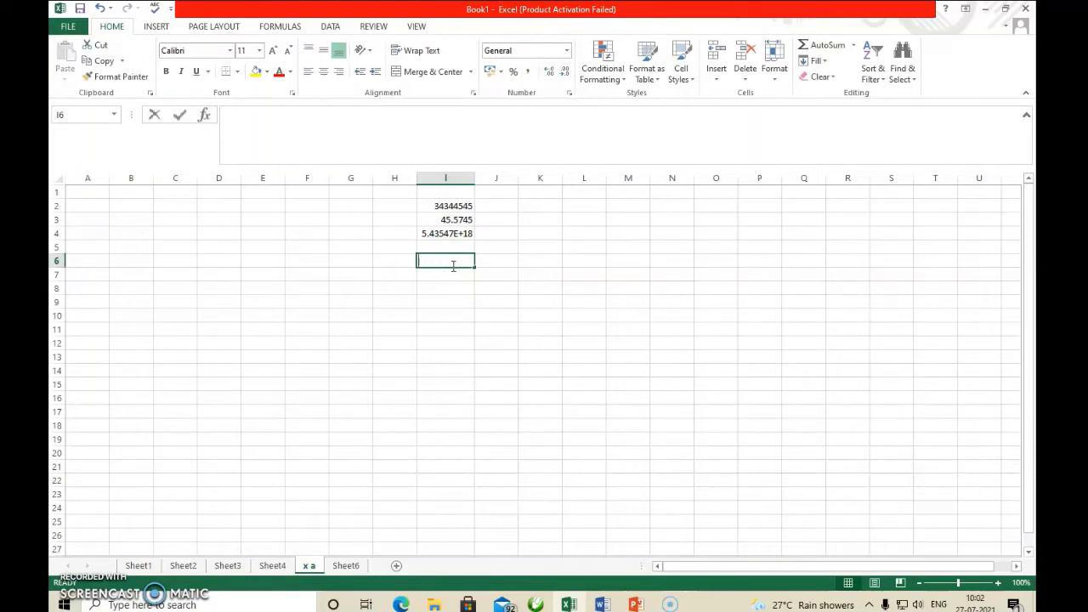
text(3)
key(BackSpace)
key(BackSpace)
Step: Narrow column I to less than half its width so its long numbers cannot fit, and select cell I4
click(446, 233)
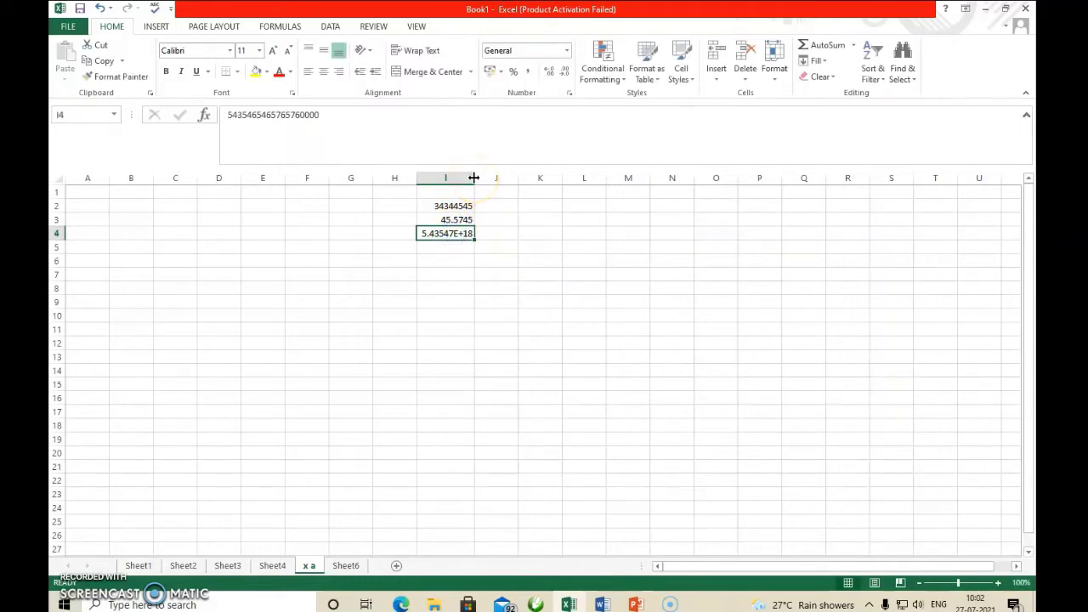
drag(475, 177, 437, 178)
click(431, 232)
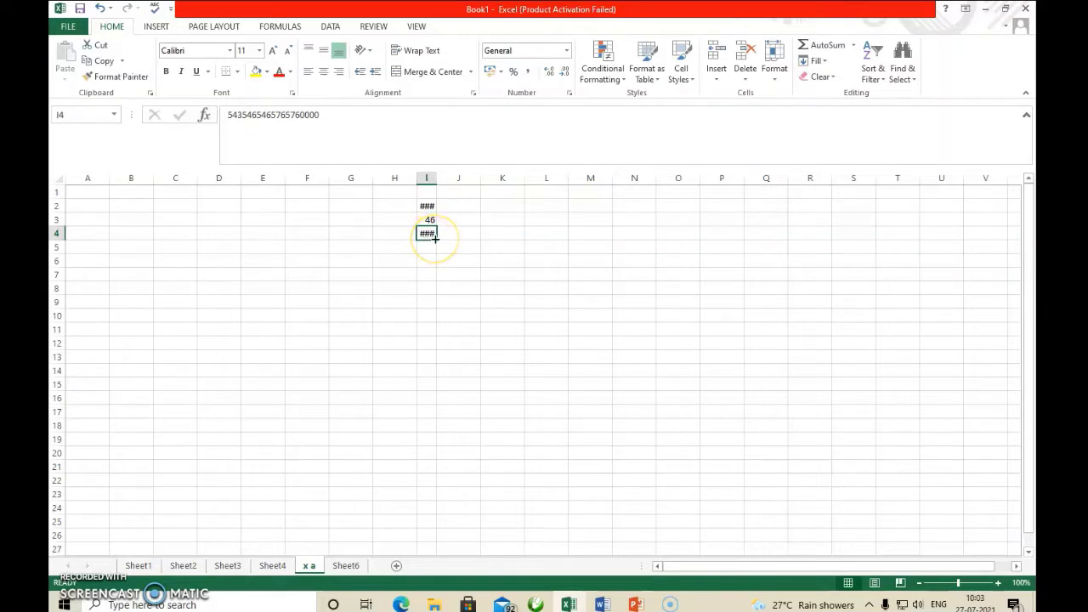
click(423, 237)
click(422, 238)
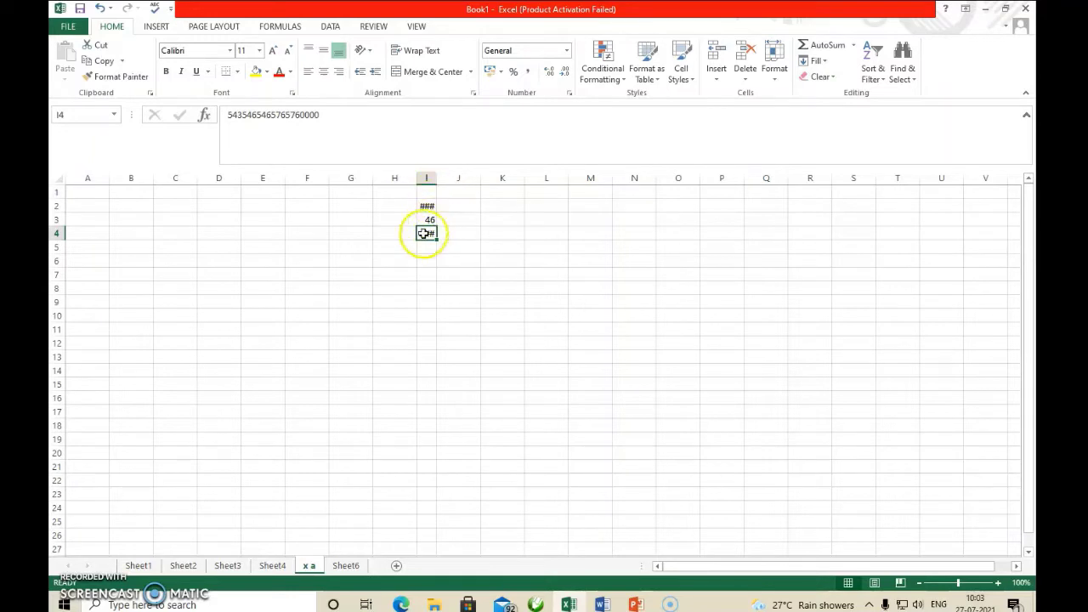
Step: Widen column I, narrow it again to a width of 4.43, and widen it until all its numbers fit
drag(437, 183, 473, 183)
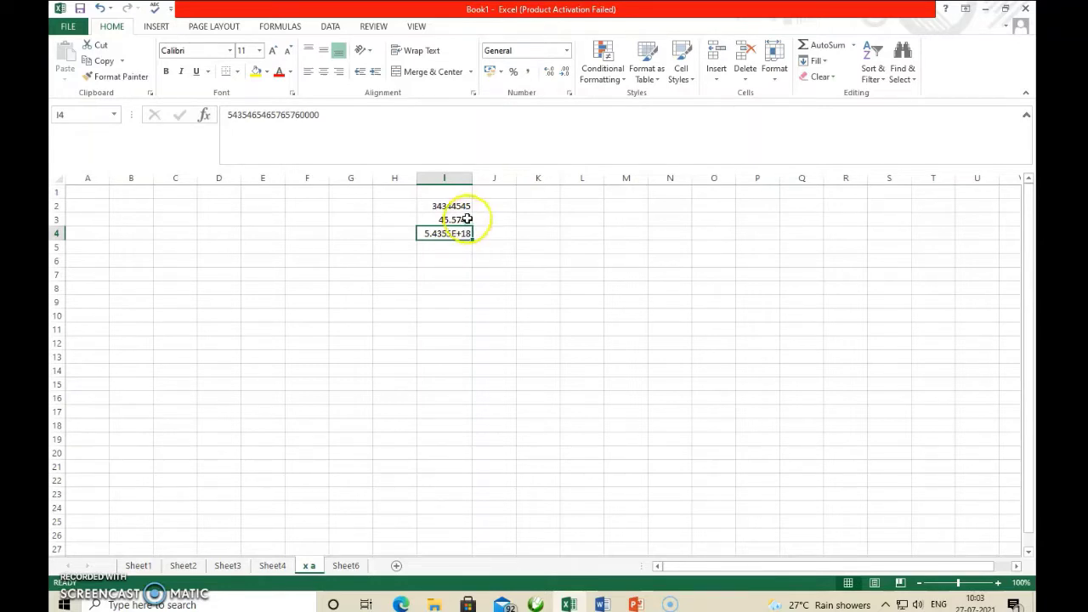
drag(465, 177, 442, 178)
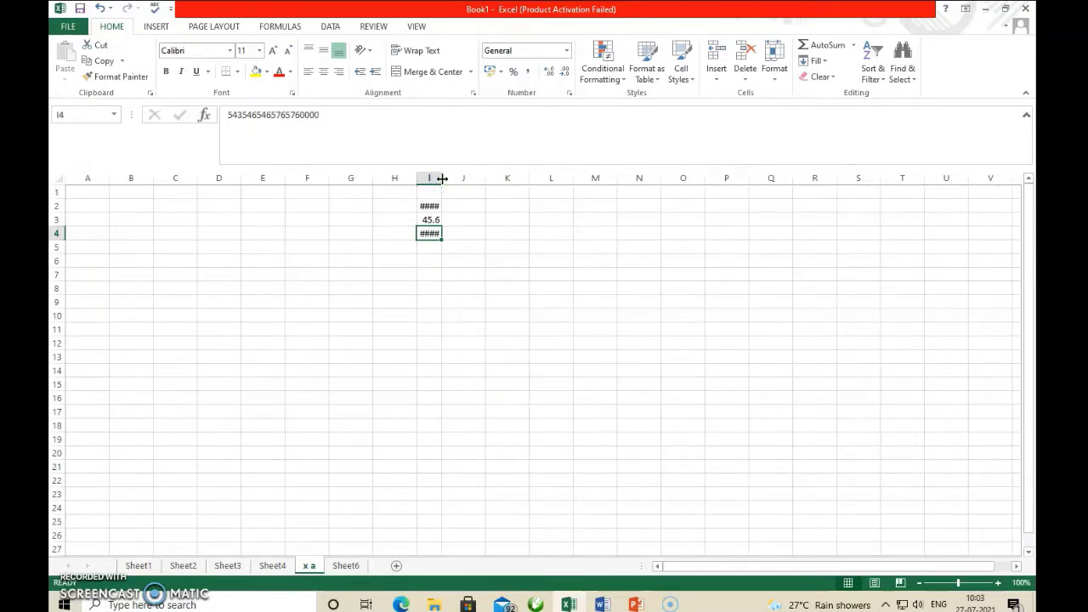
drag(442, 179, 442, 178)
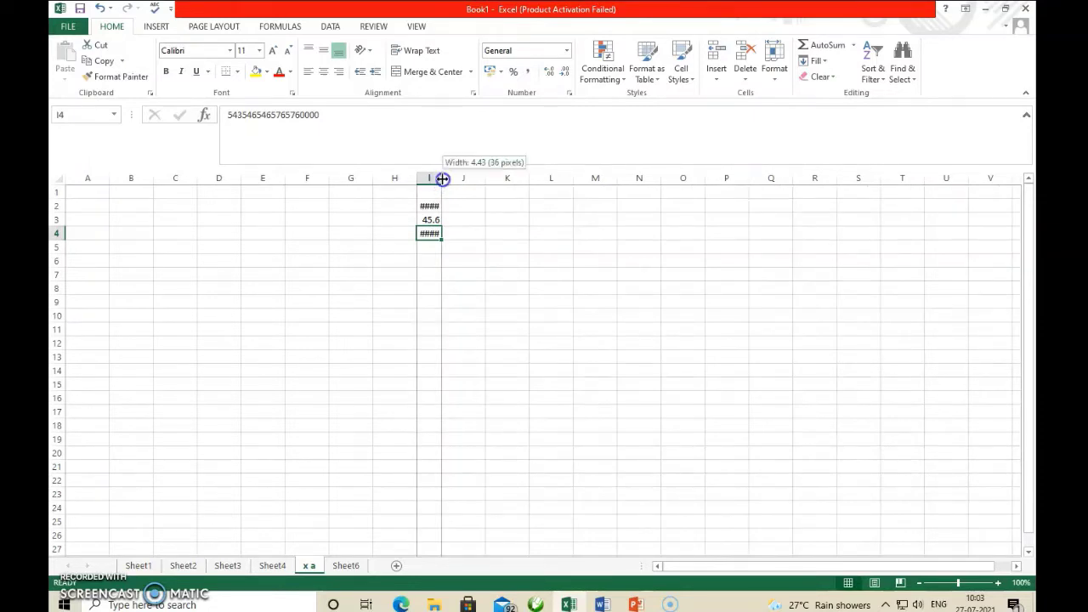
drag(442, 179, 481, 179)
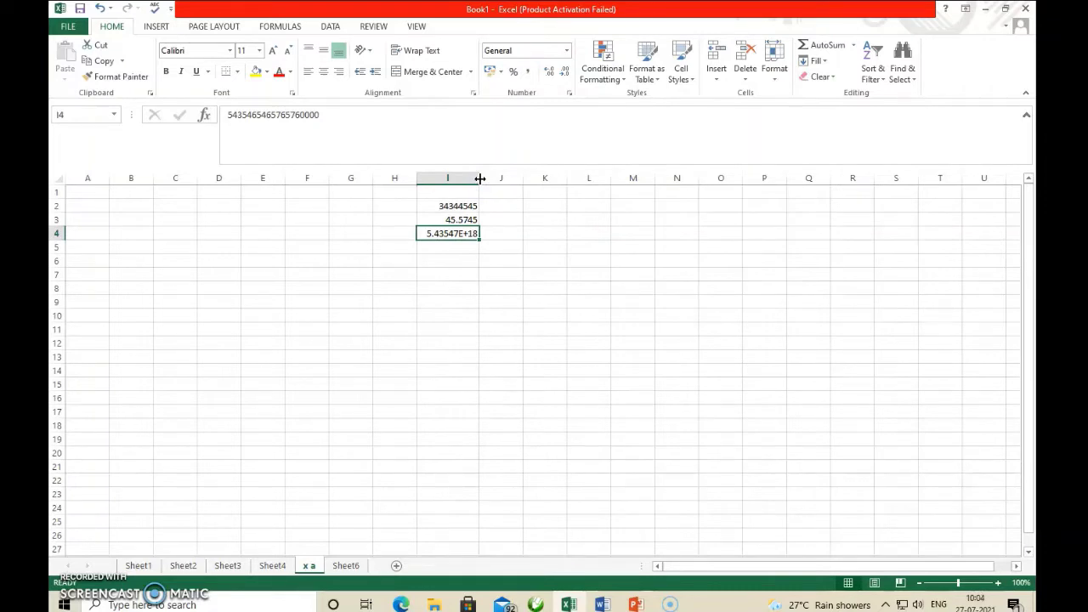
Step: Enter the text jshdjshjhd in cell F7
click(293, 270)
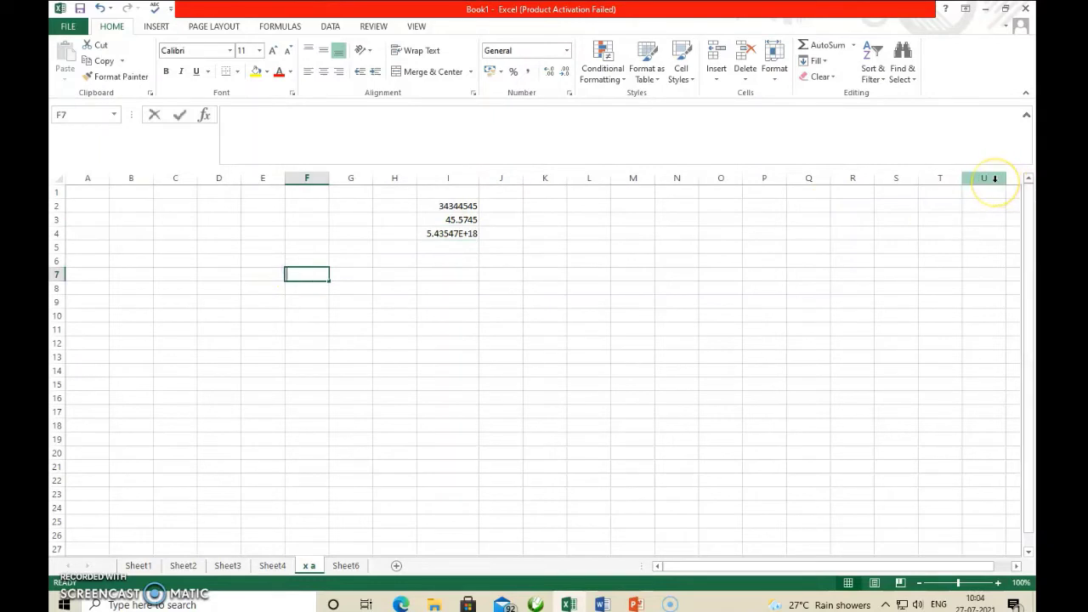
text(jshdjshjhd)
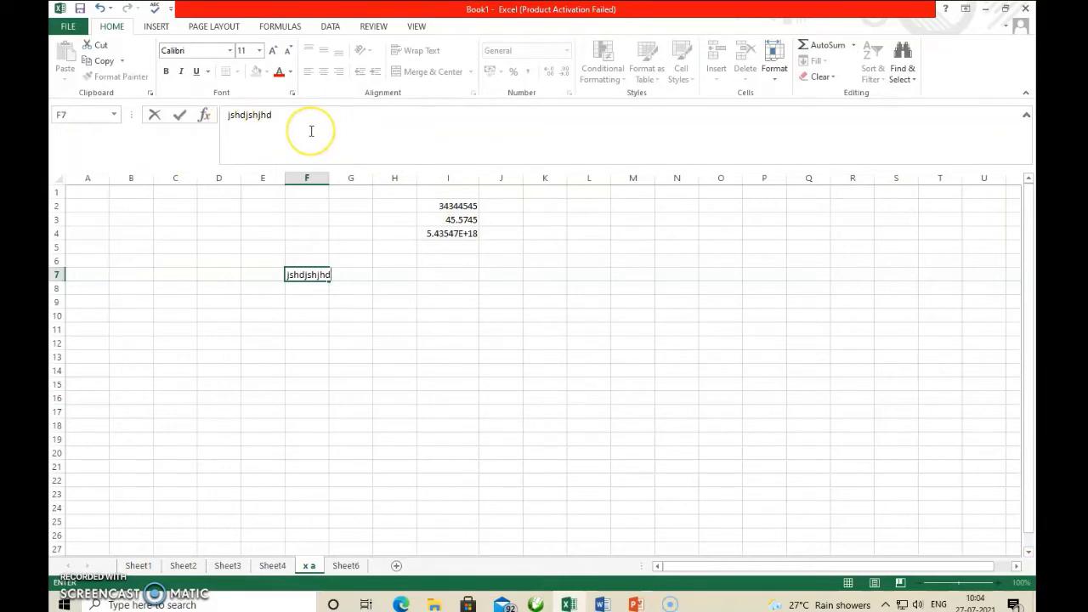
key(Return)
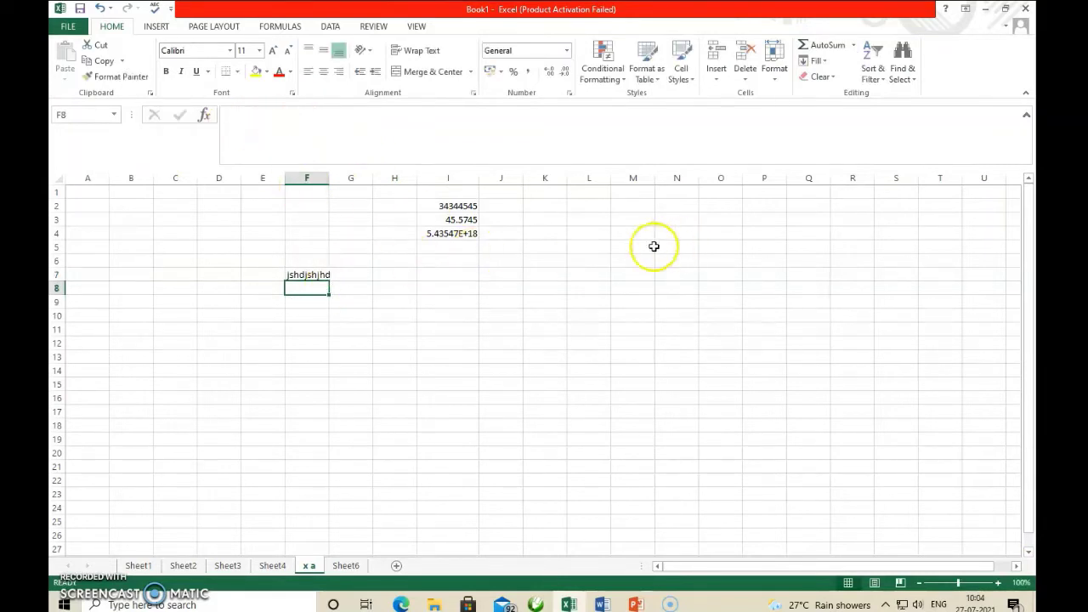
Step: Enter the number 1 in cell M3, and select the numbers in I2:I4 and the text in F7 to compare their alignment
click(640, 220)
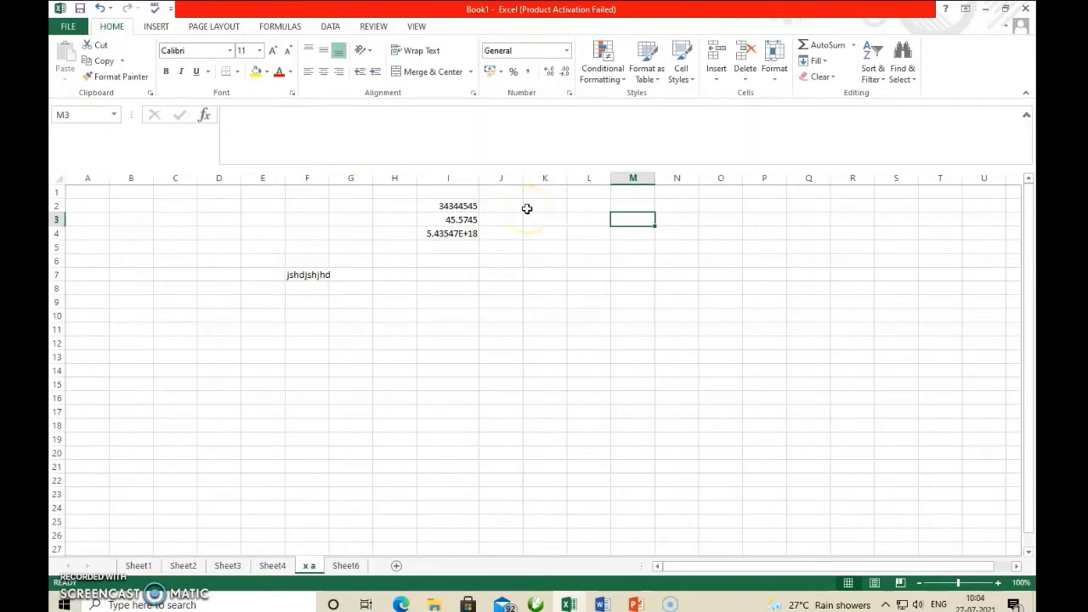
text(1)
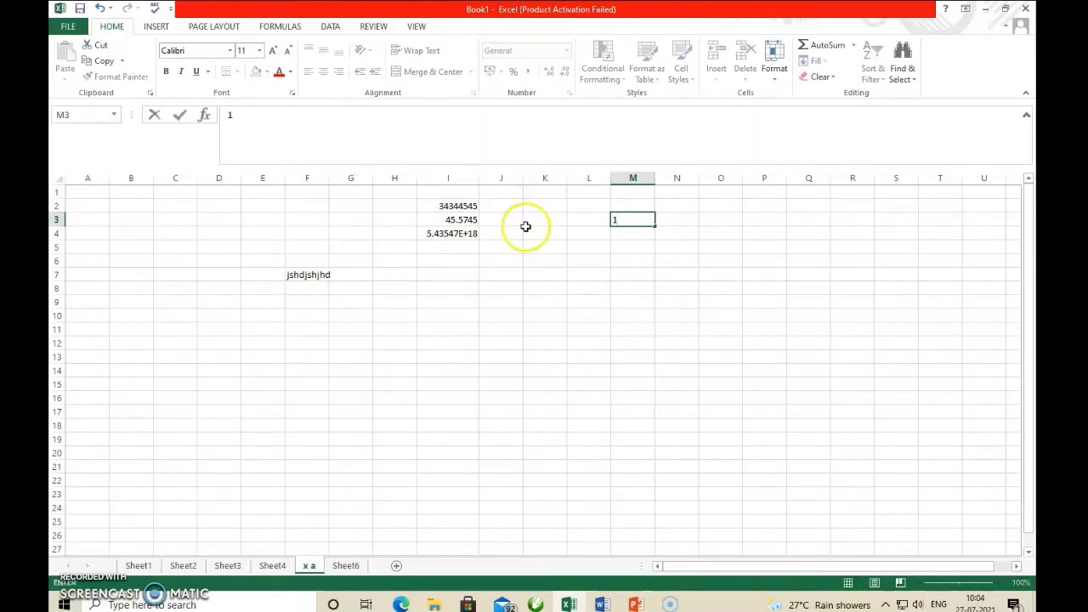
click(309, 274)
drag(449, 206, 456, 231)
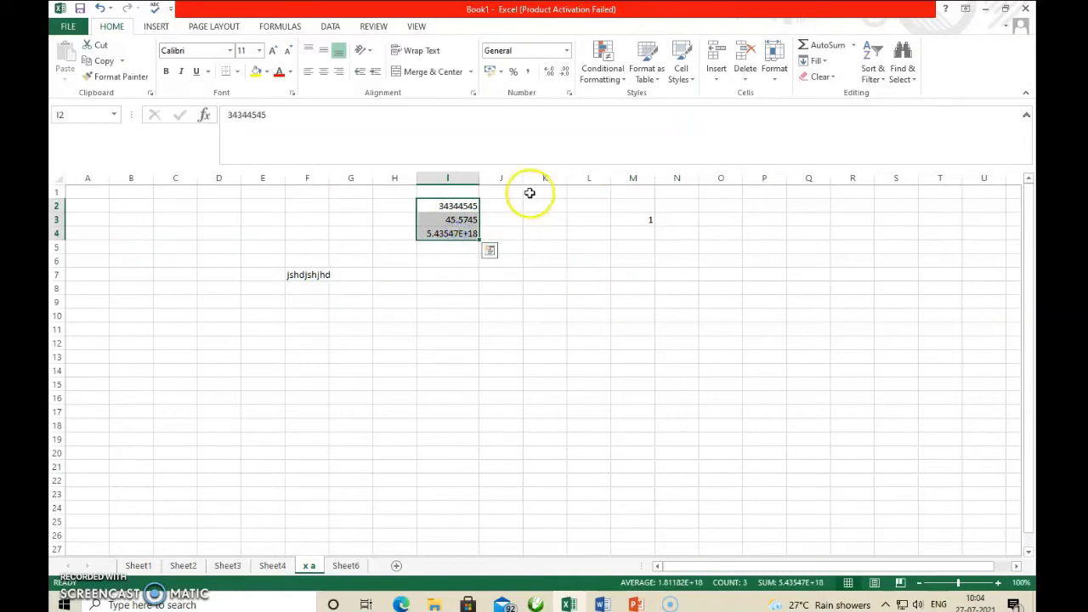
click(316, 277)
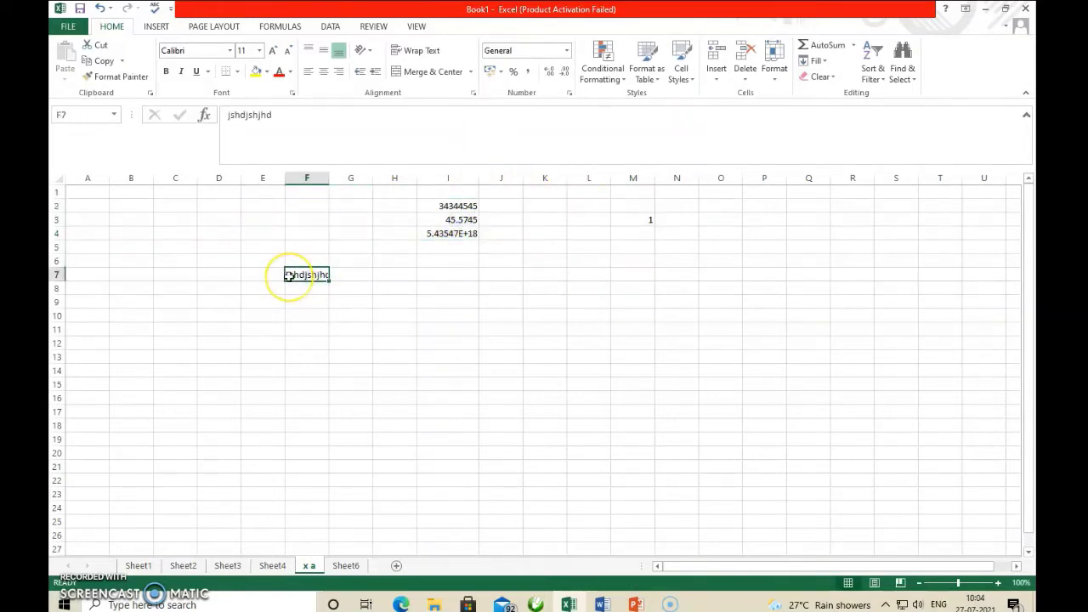
click(308, 280)
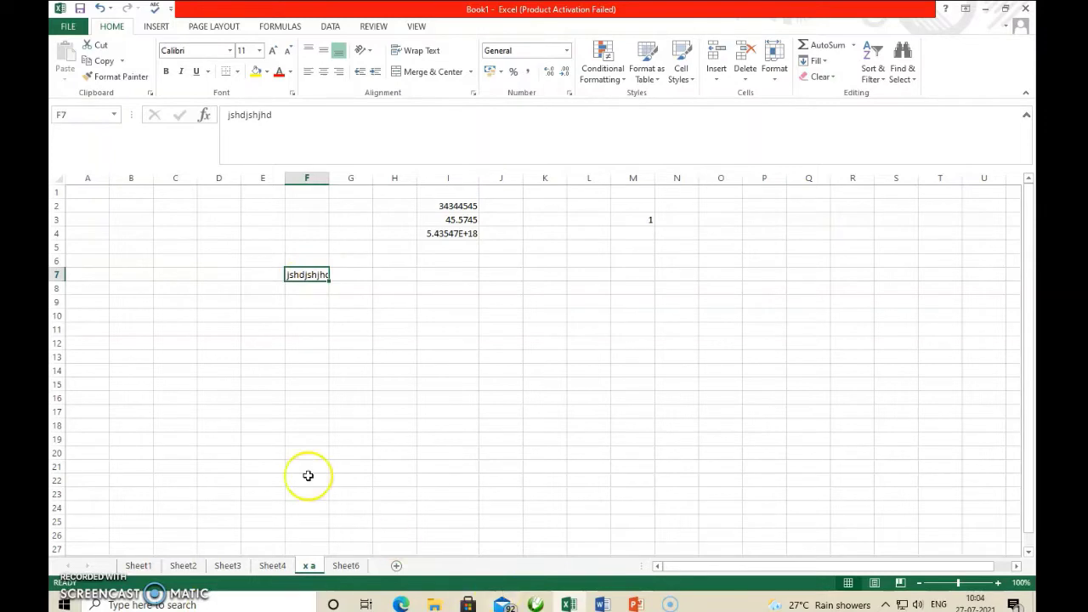
Step: Turn the number in cell M3 into text by editing it to '1 with a leading apostrophe
click(672, 220)
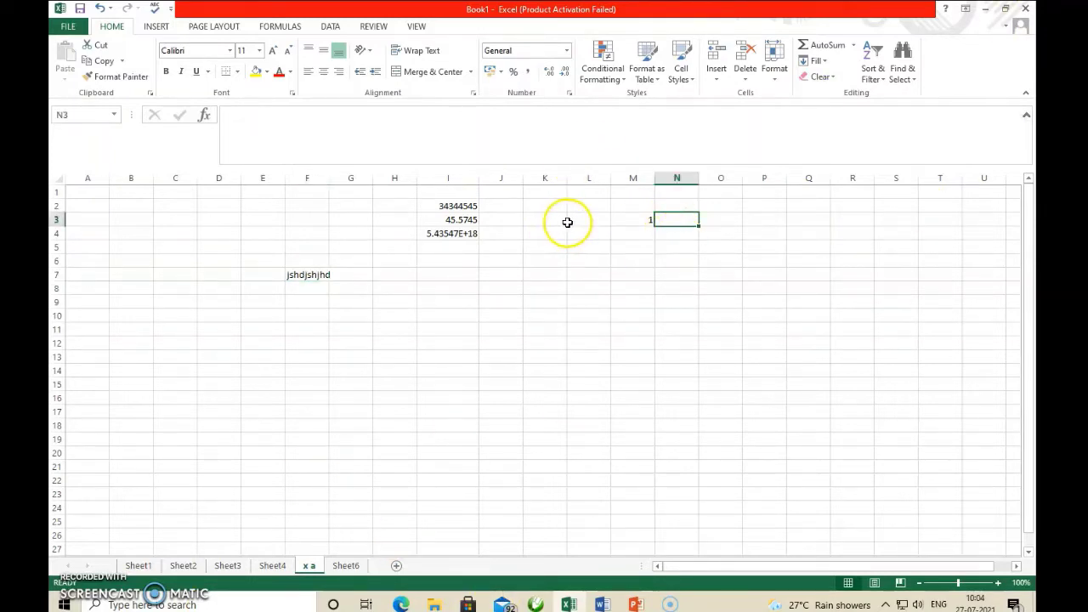
click(650, 219)
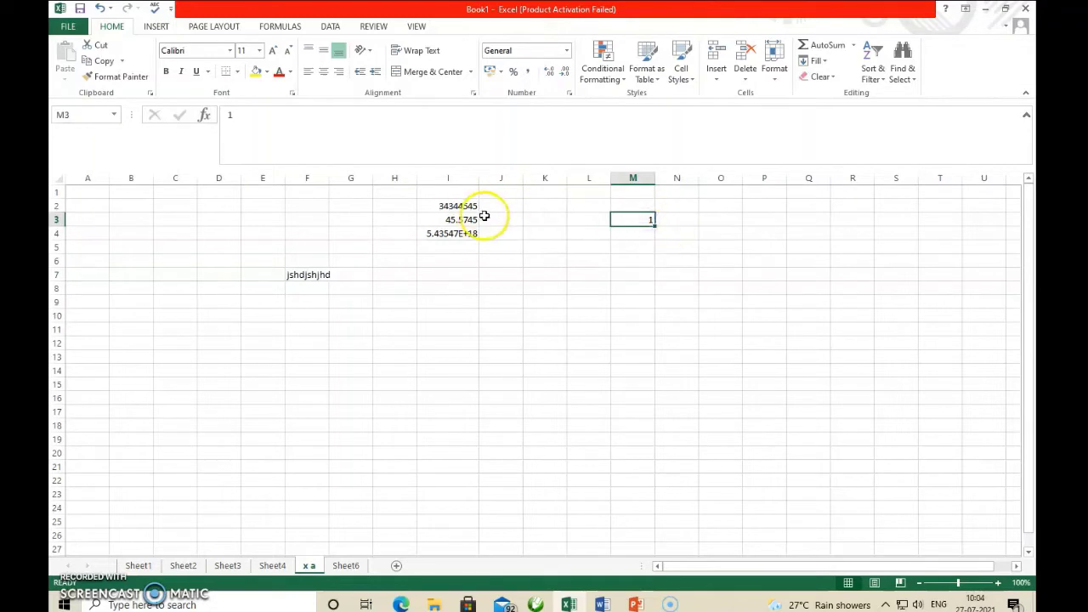
double_click(646, 219)
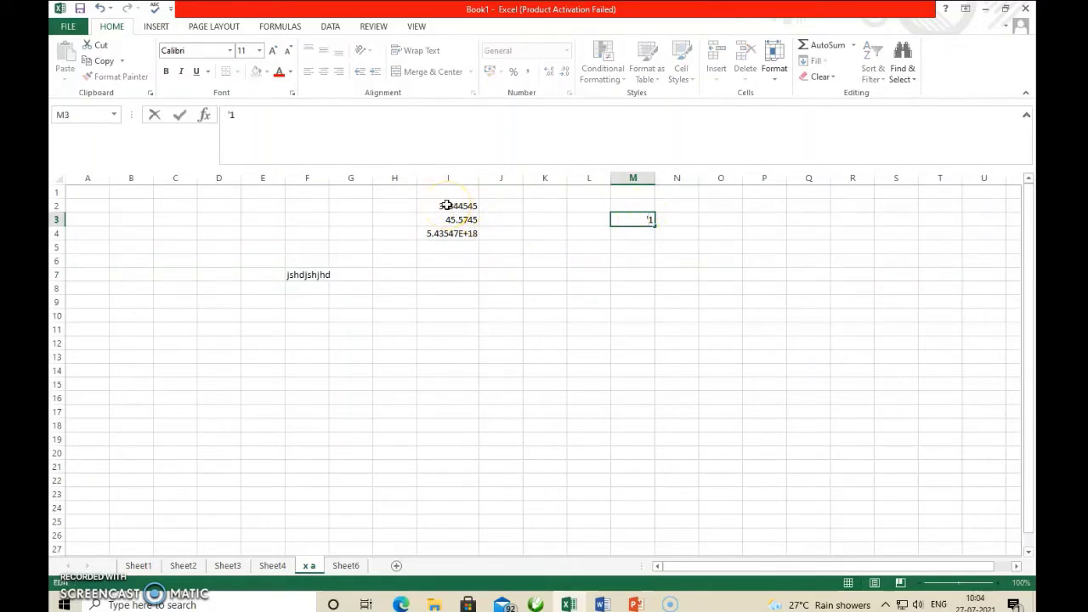
key(Return)
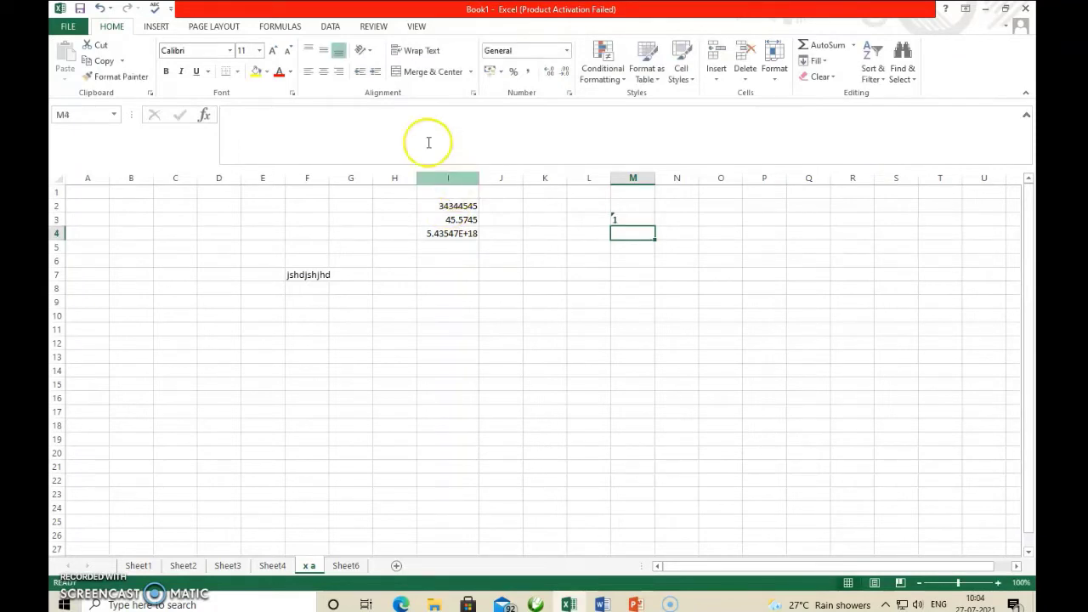
click(626, 219)
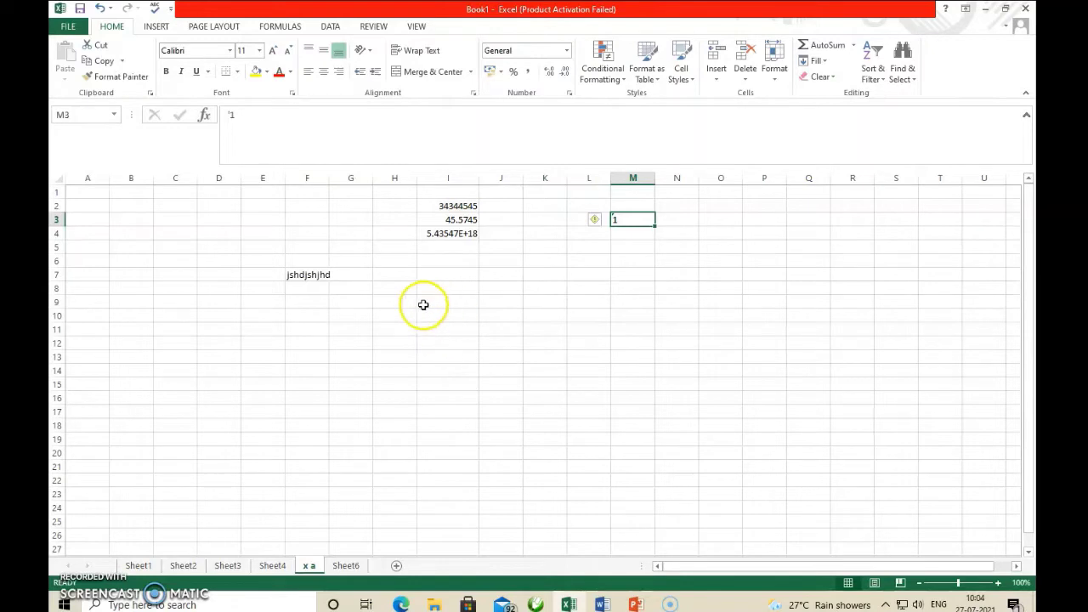
Step: Enter the date 02-05-2002 in cell J8 and select the cell to check its number format
click(512, 290)
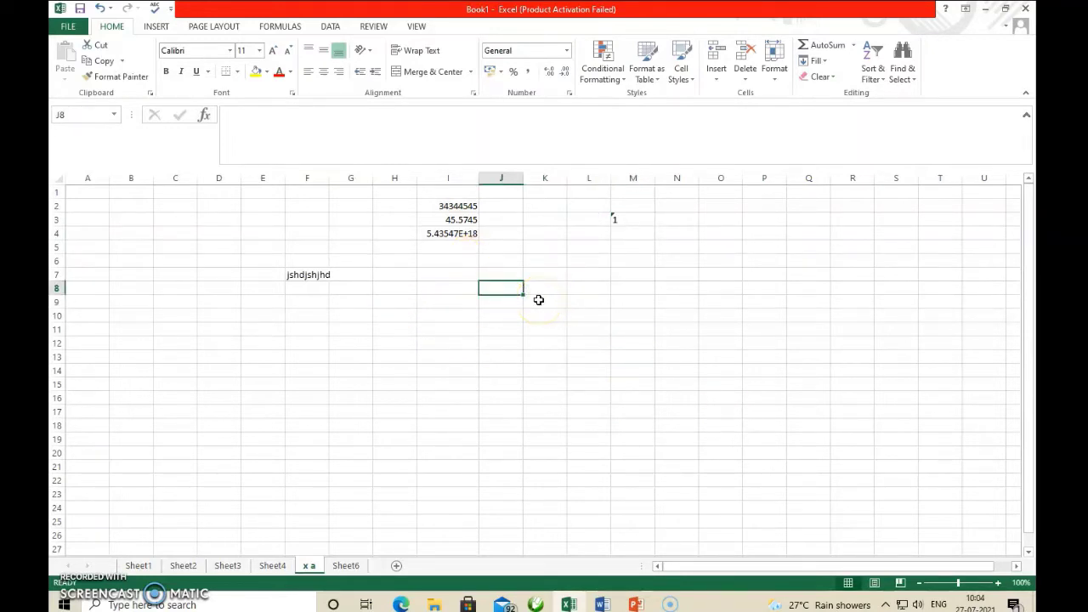
text(2-5)
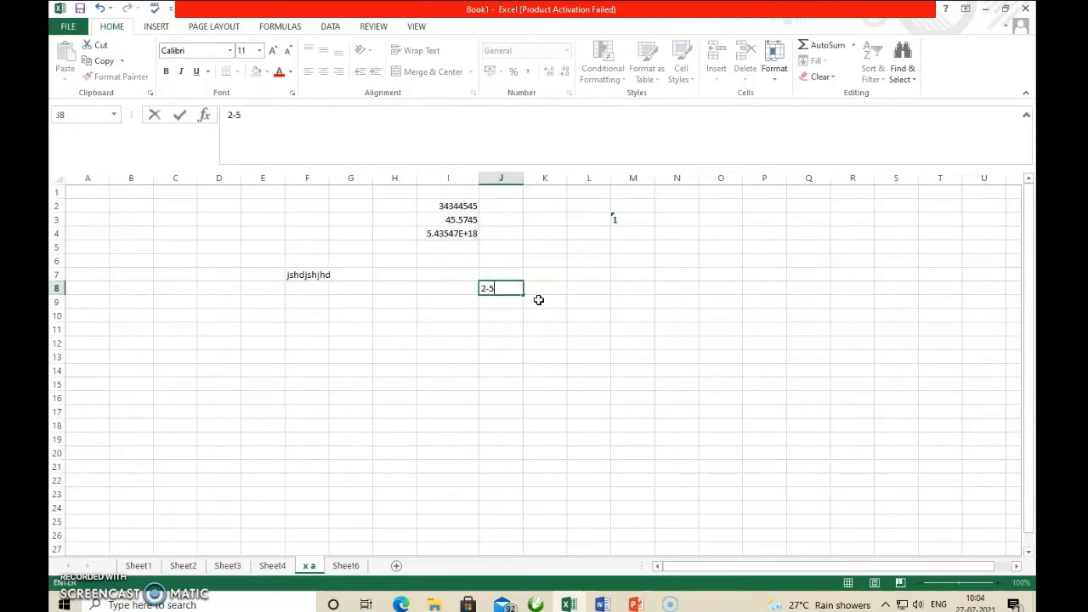
text(-05-2002)
key(Return)
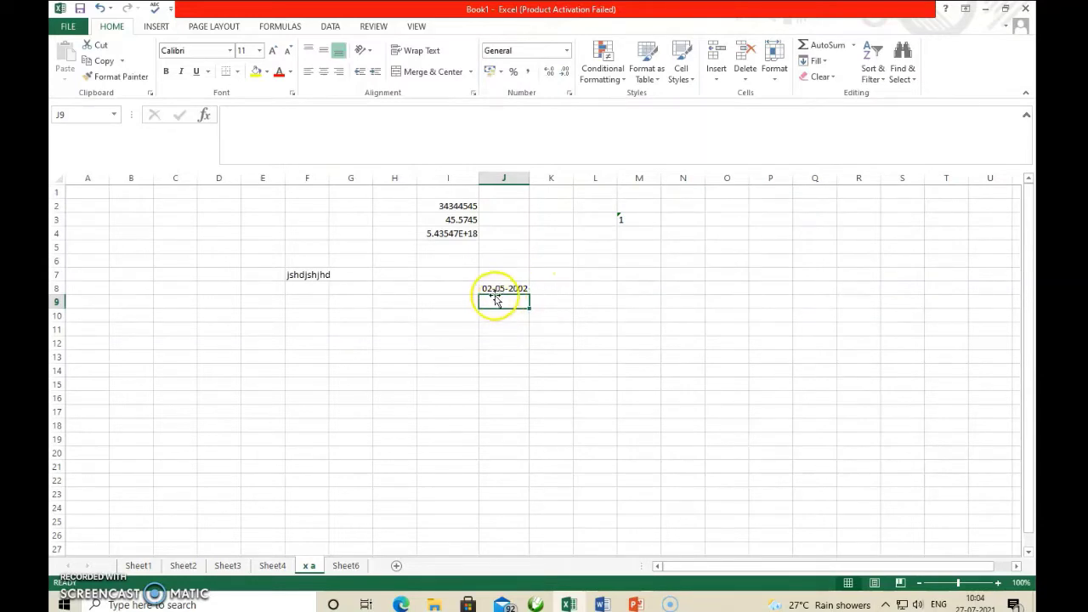
click(519, 289)
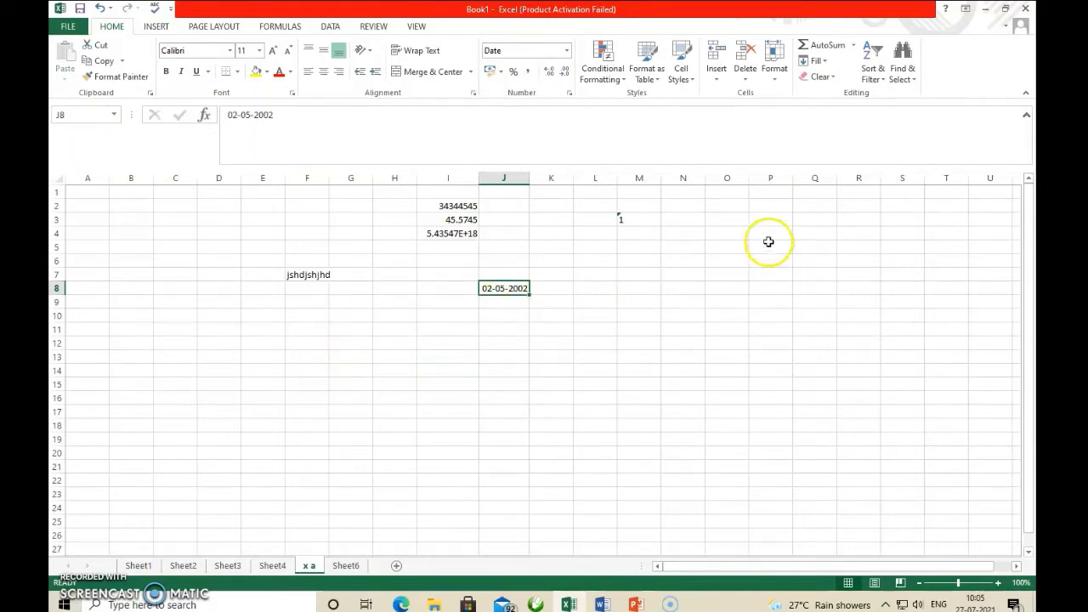
click(685, 220)
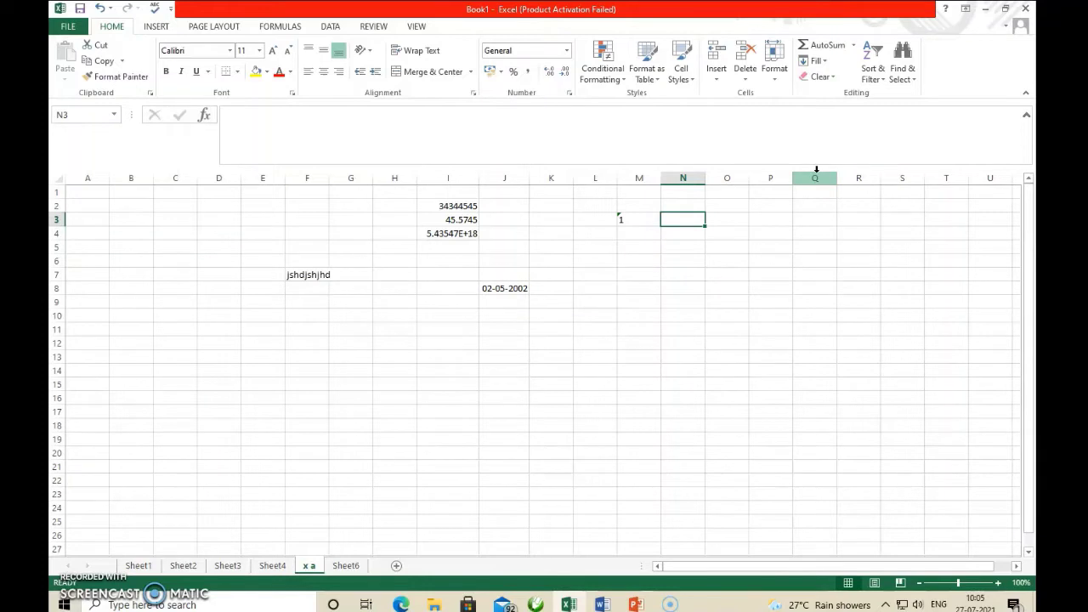
Step: Enter Sunday in cell N3 and autofill the weekday names down to N12
text(sunday)
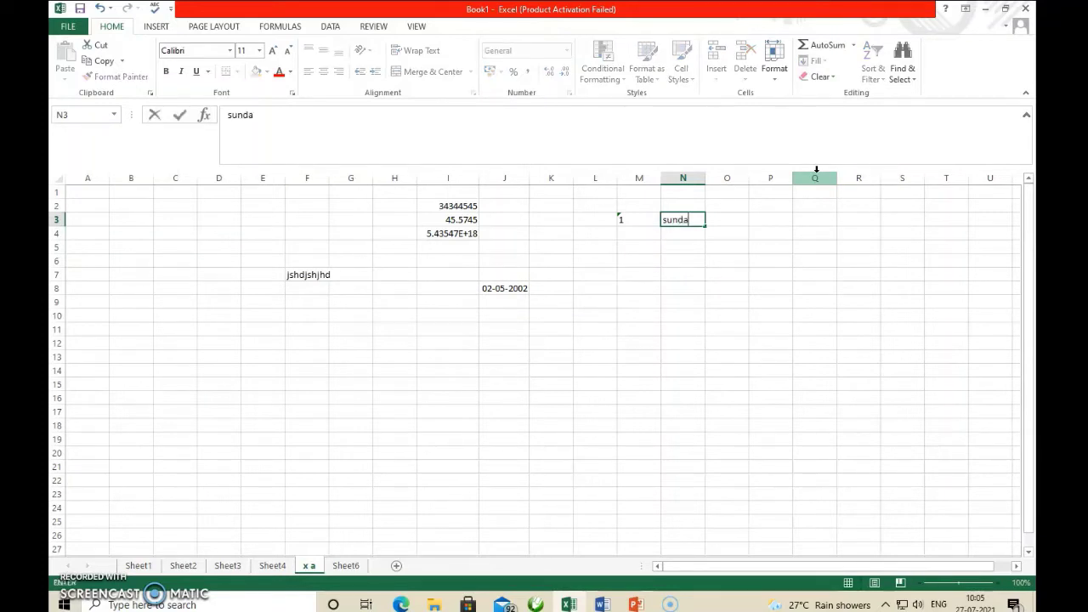
click(694, 261)
click(687, 220)
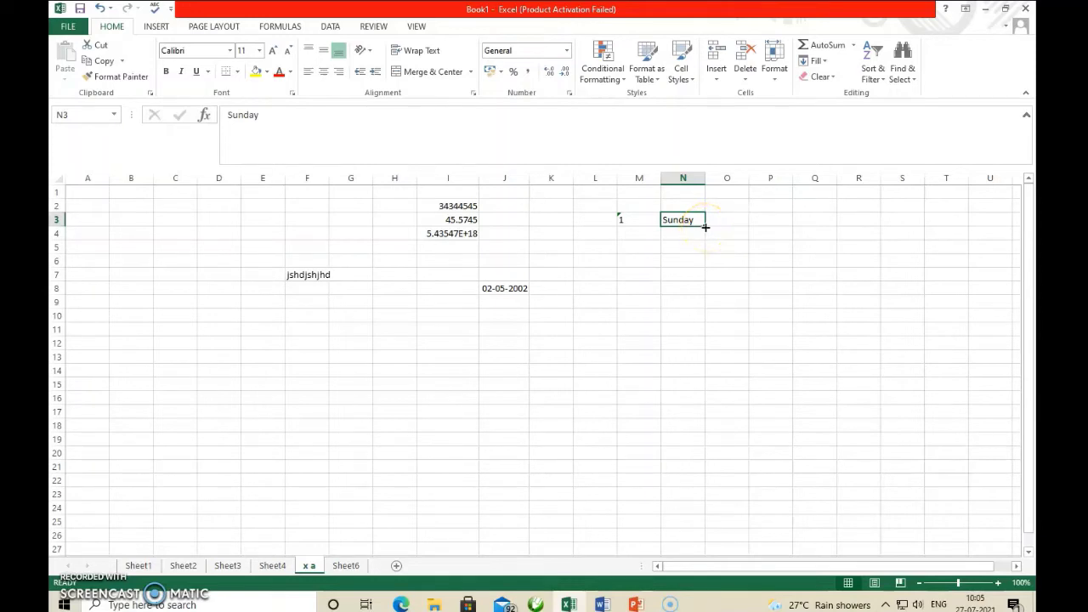
drag(706, 227, 706, 348)
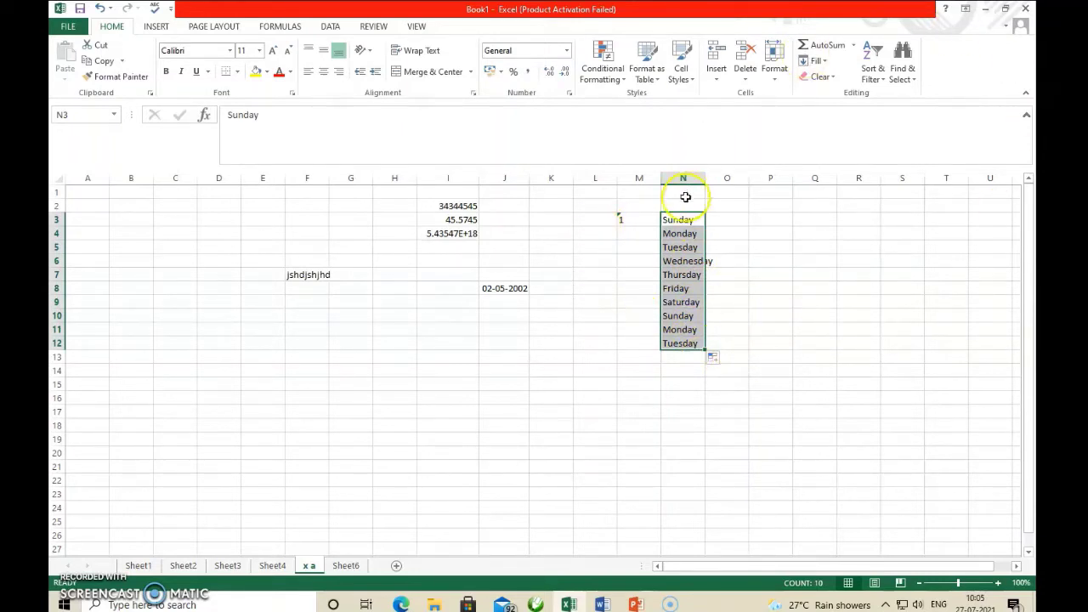
Step: Enter january in cell K3 and autofill the month names down to K16
click(554, 218)
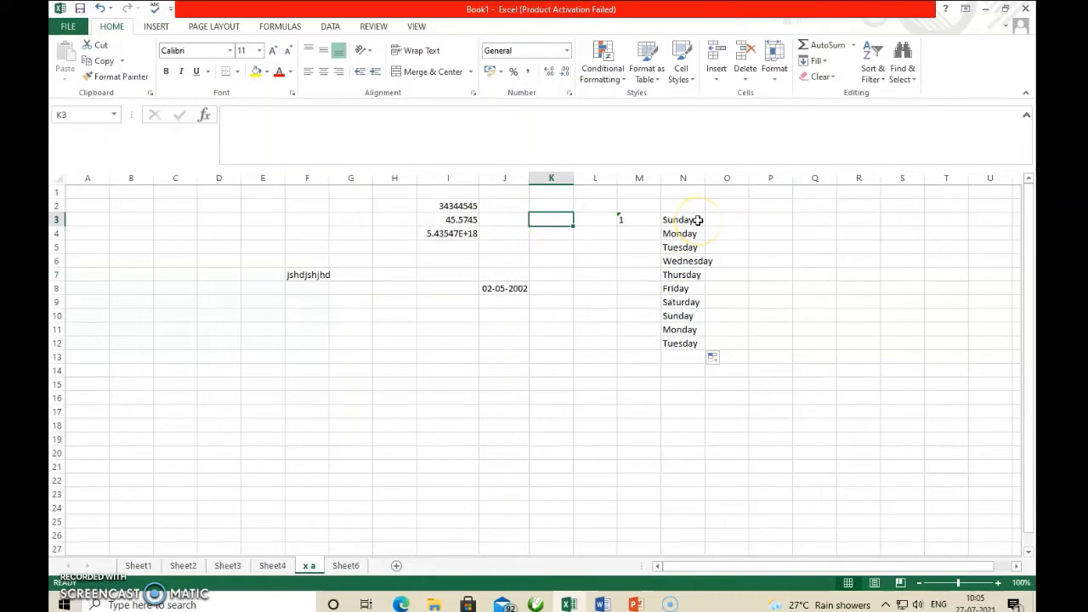
text(january)
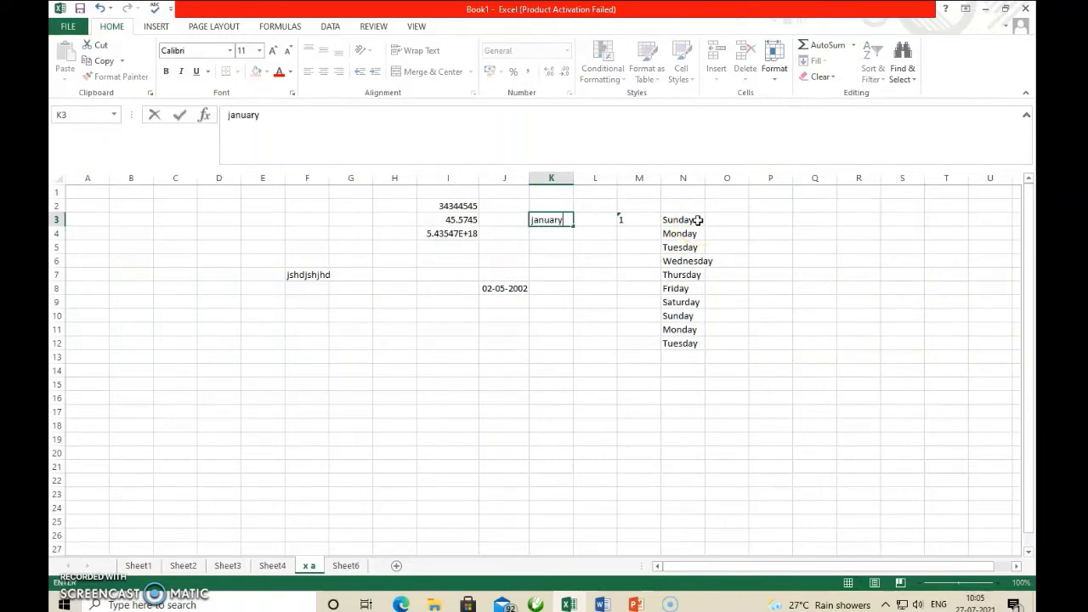
drag(521, 275, 541, 273)
click(549, 220)
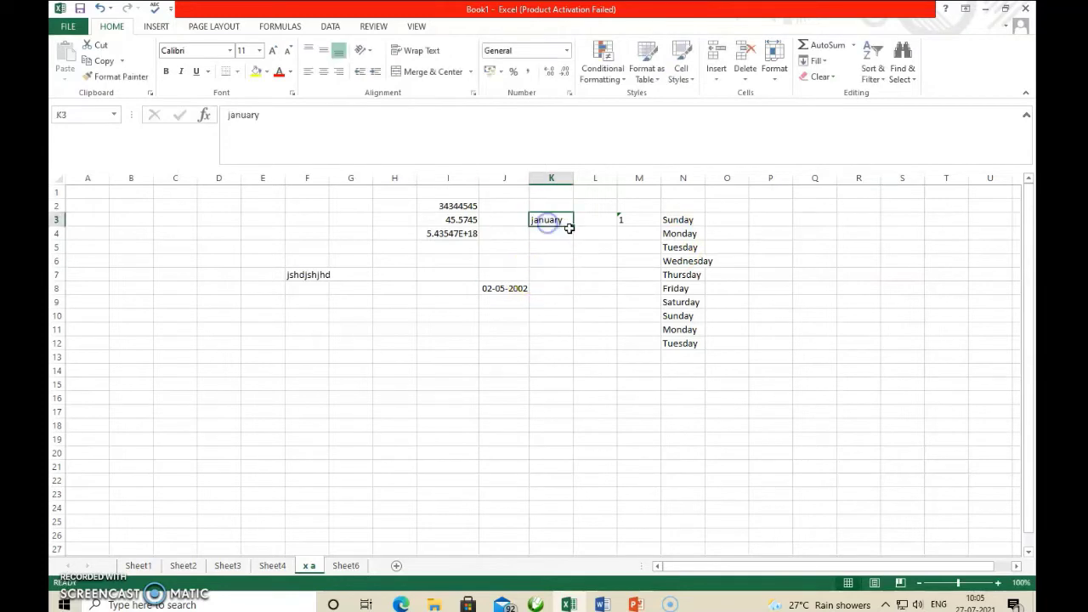
drag(569, 228, 562, 398)
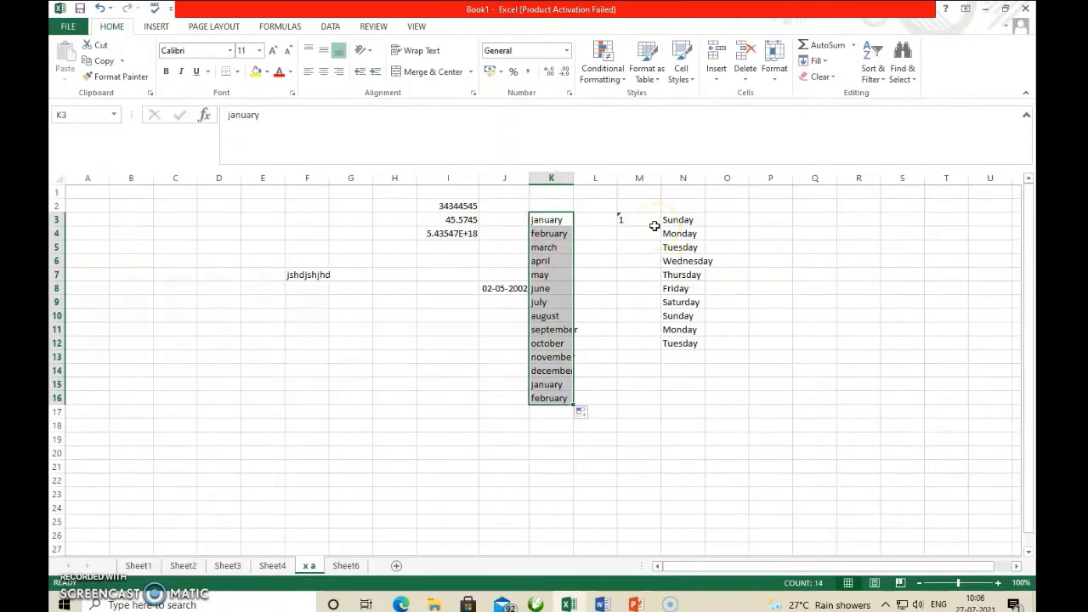
Step: Enter 1 in cell H3, extend it down to H19 and convert the copied cells into a number series with Fill Series
click(396, 223)
text(1)
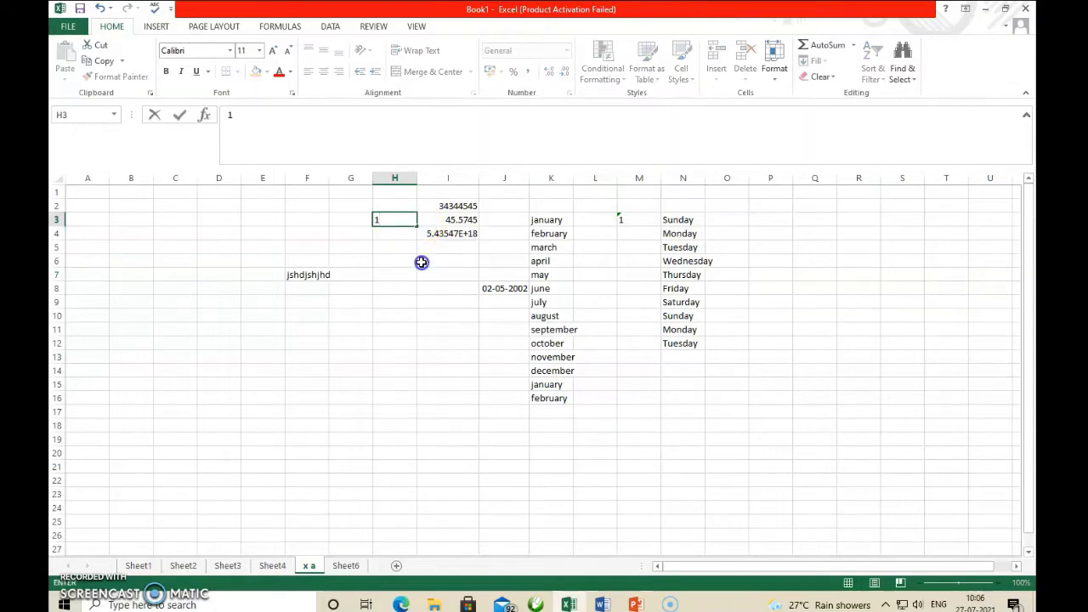
click(420, 259)
click(406, 220)
drag(419, 226, 387, 438)
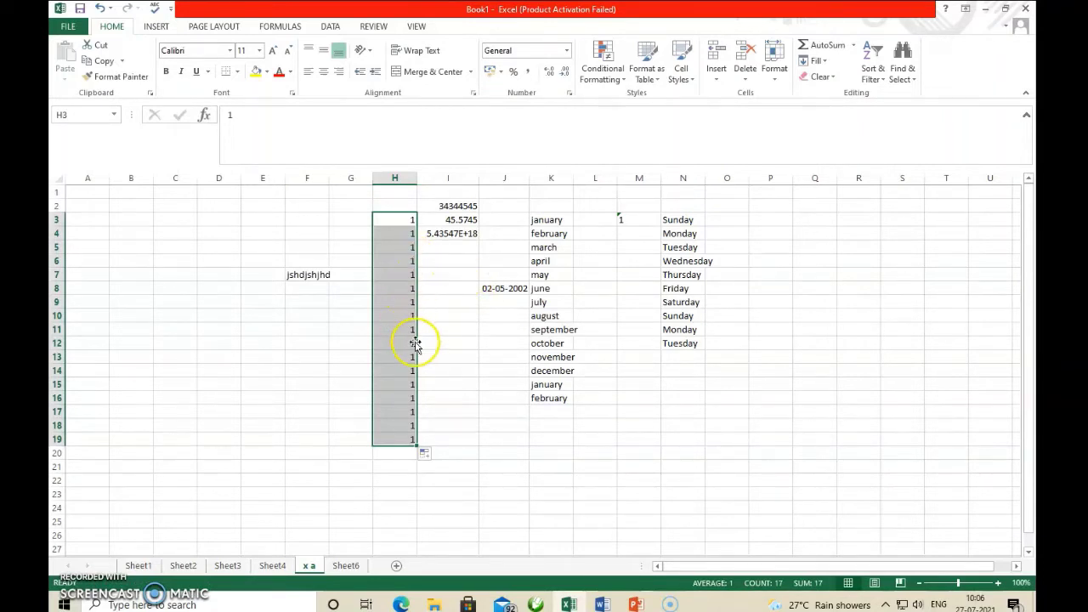
click(436, 458)
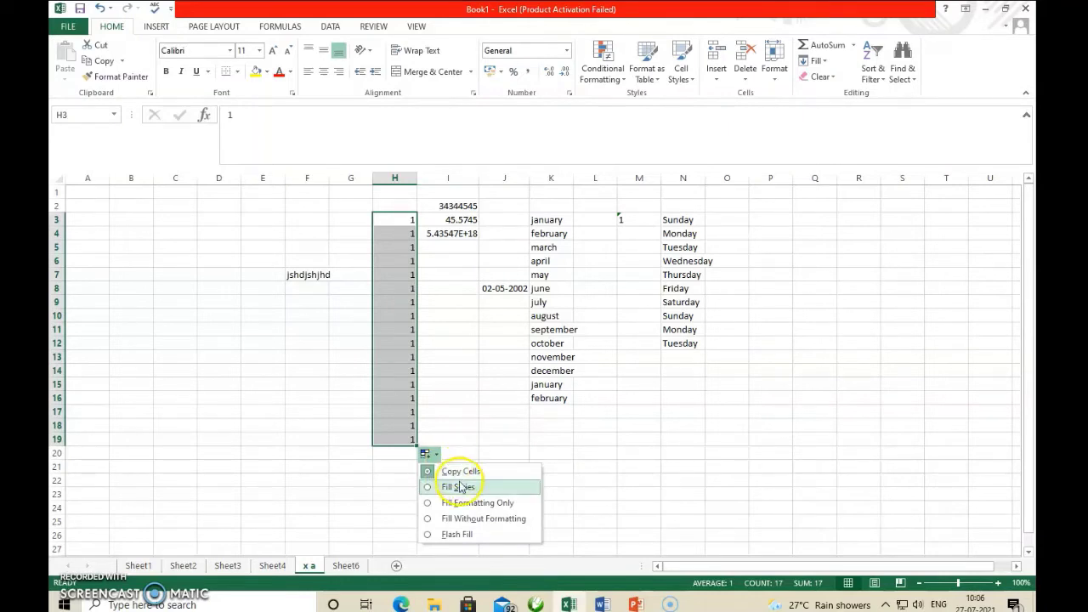
click(458, 487)
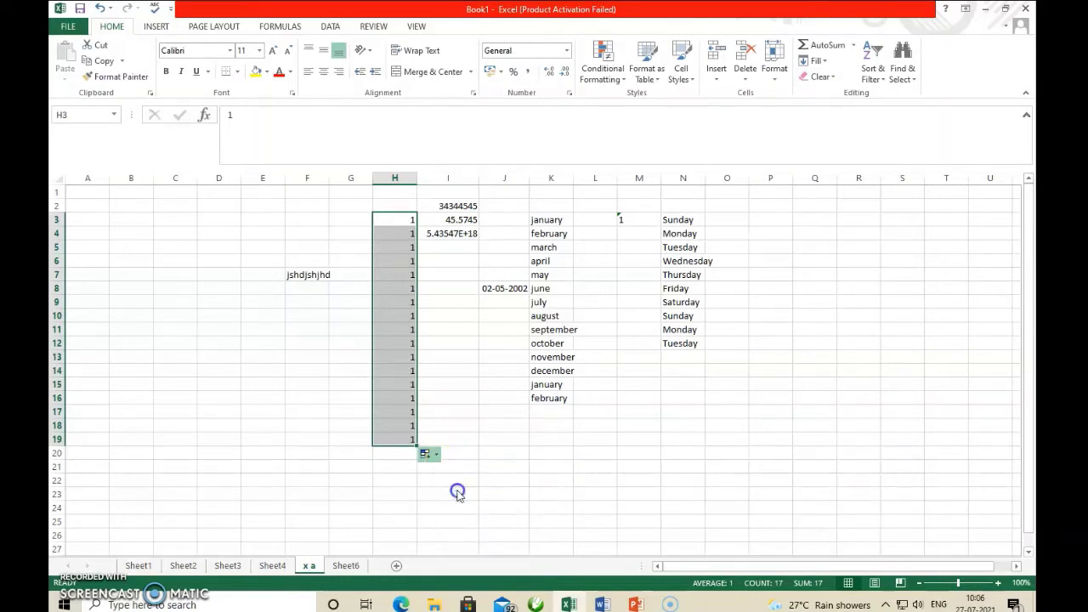
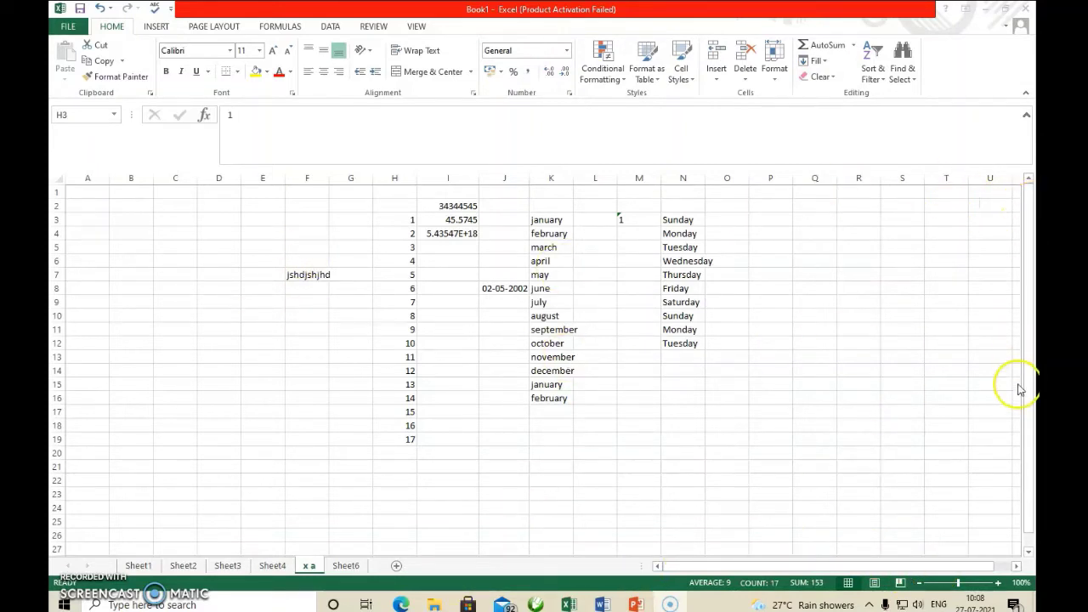
Step: Browse the worksheet vertically by rows and horizontally by columns, checking the row and column tips shown while moving
click(1028, 183)
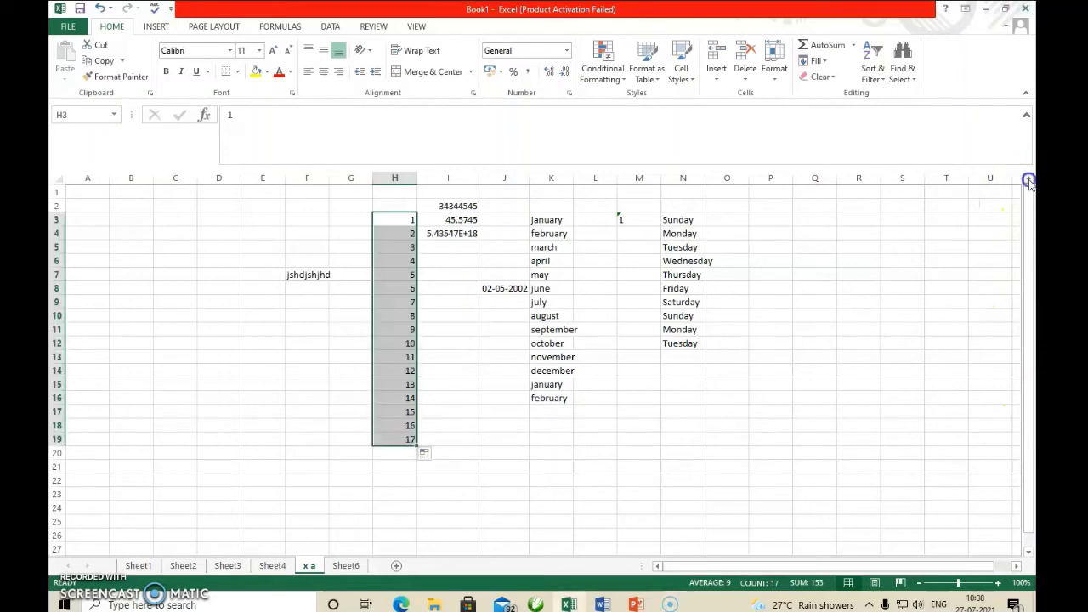
click(1028, 552)
drag(1030, 555, 1030, 556)
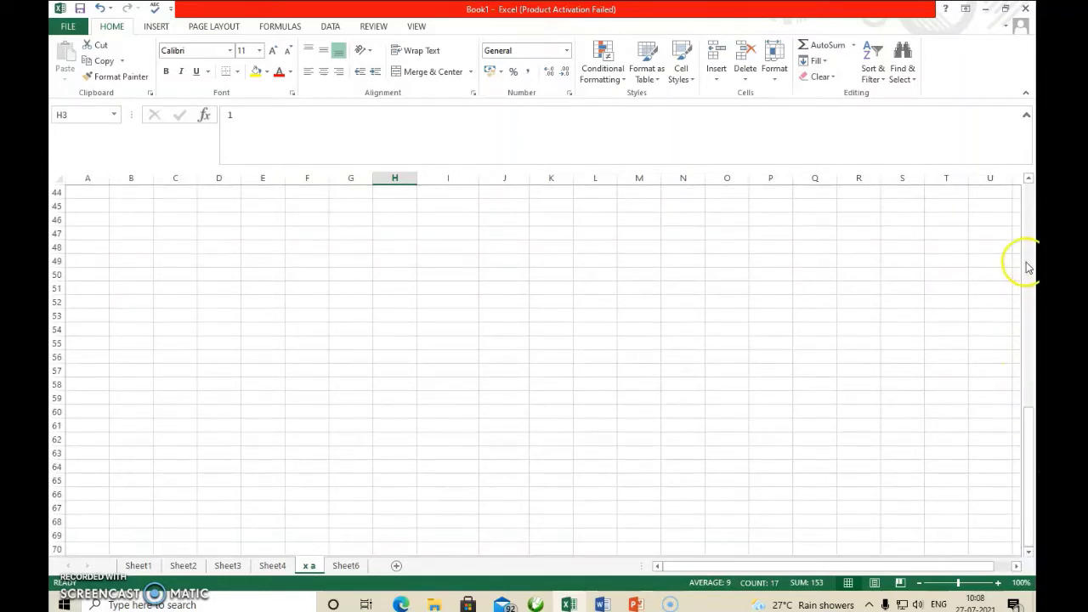
click(1029, 426)
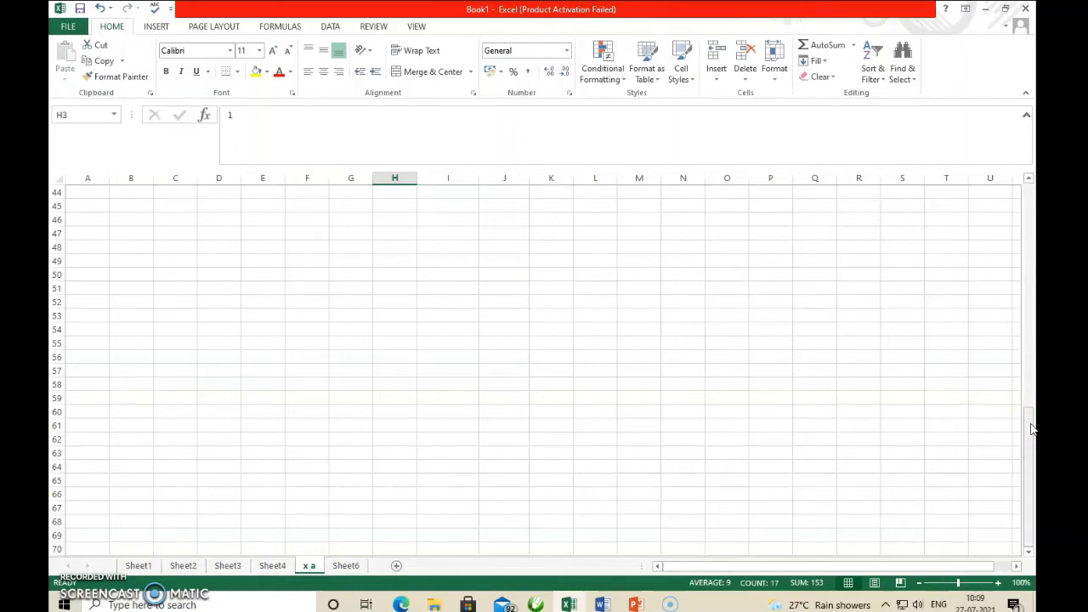
drag(1031, 428, 1029, 365)
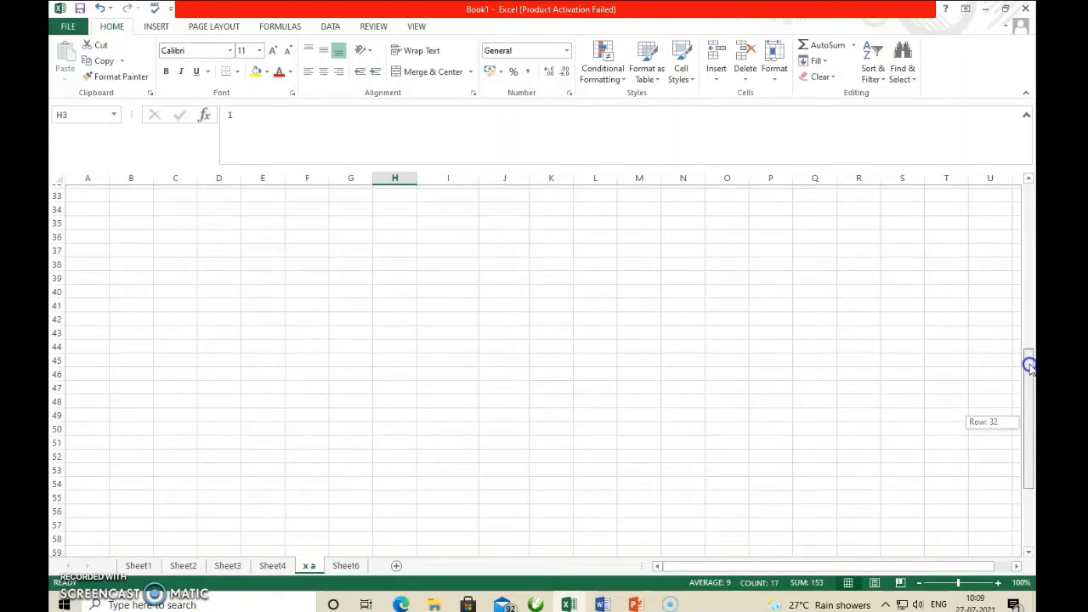
drag(1029, 366, 1028, 358)
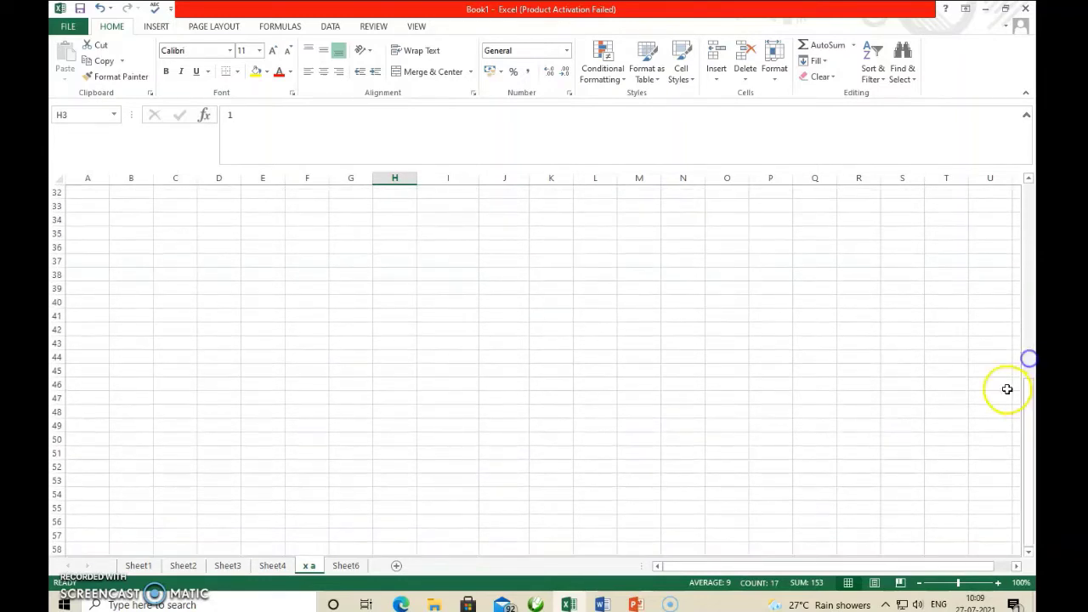
drag(1029, 415, 1030, 412)
drag(986, 384, 1029, 409)
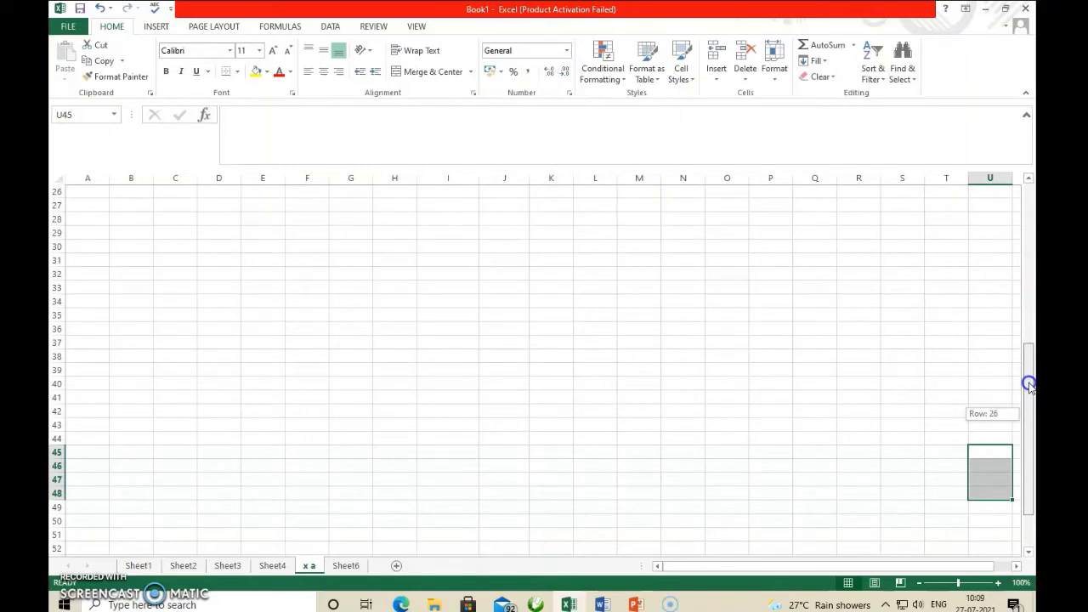
mouse_move(1030, 386)
mouse_down()
mouse_move(1026, 252)
mouse_move(1022, 388)
mouse_up()
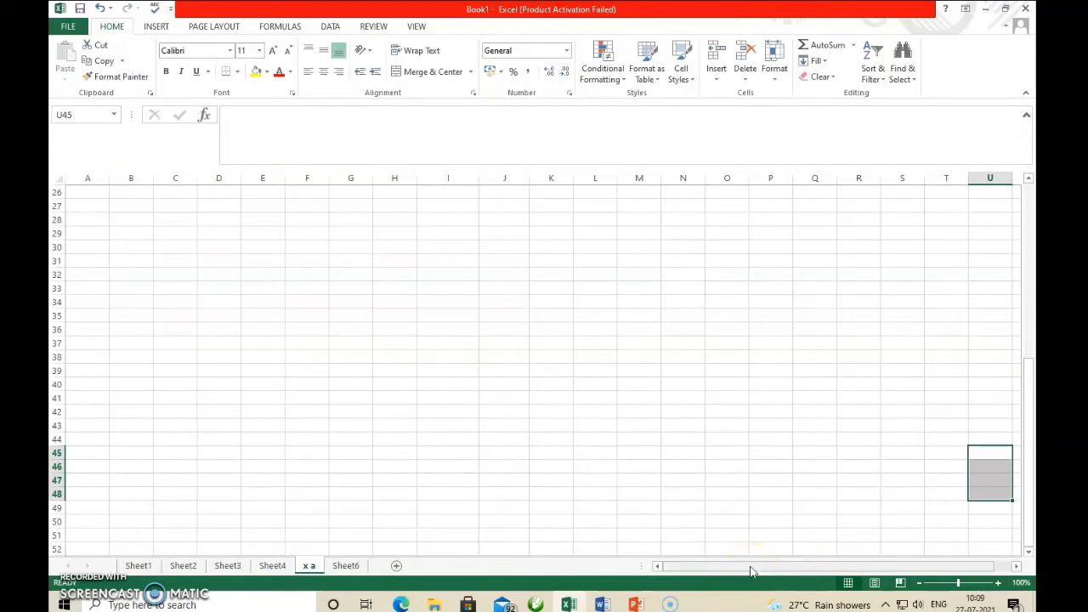
drag(752, 571, 770, 568)
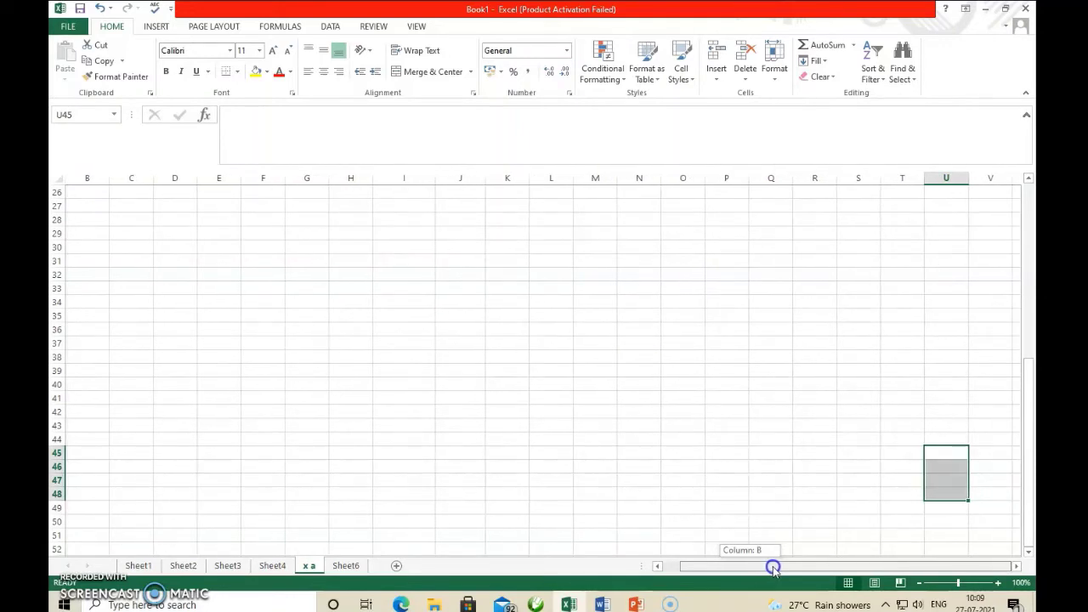
drag(791, 571, 858, 569)
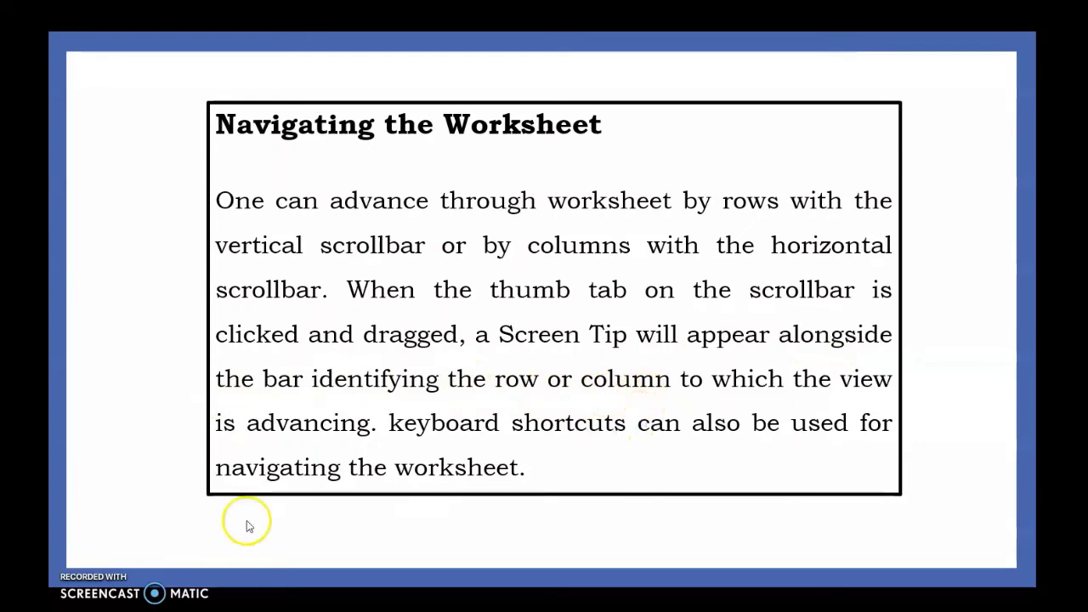
click(600, 333)
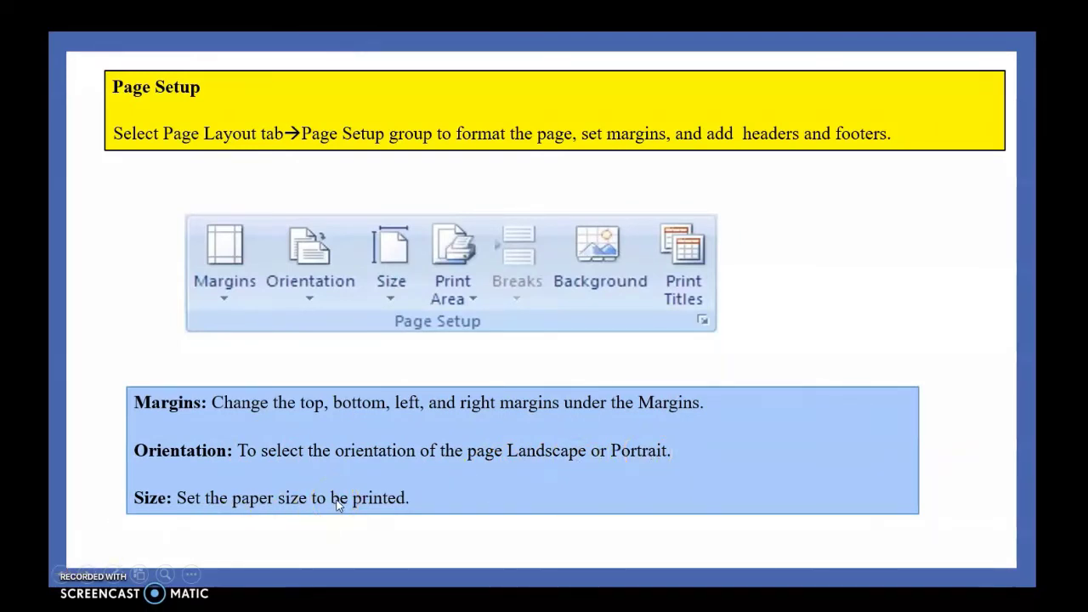
click(807, 347)
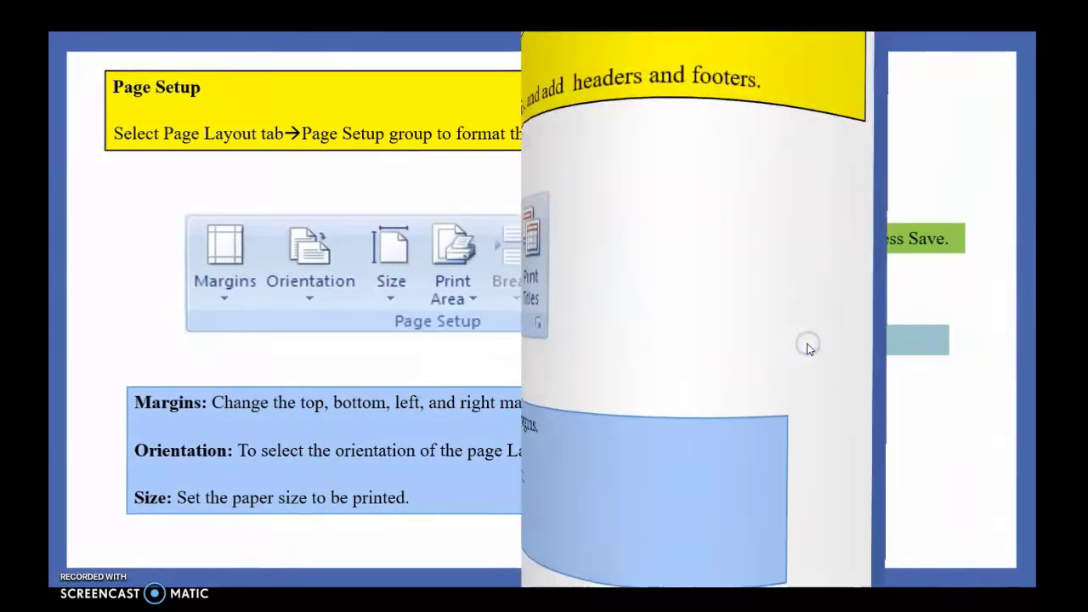
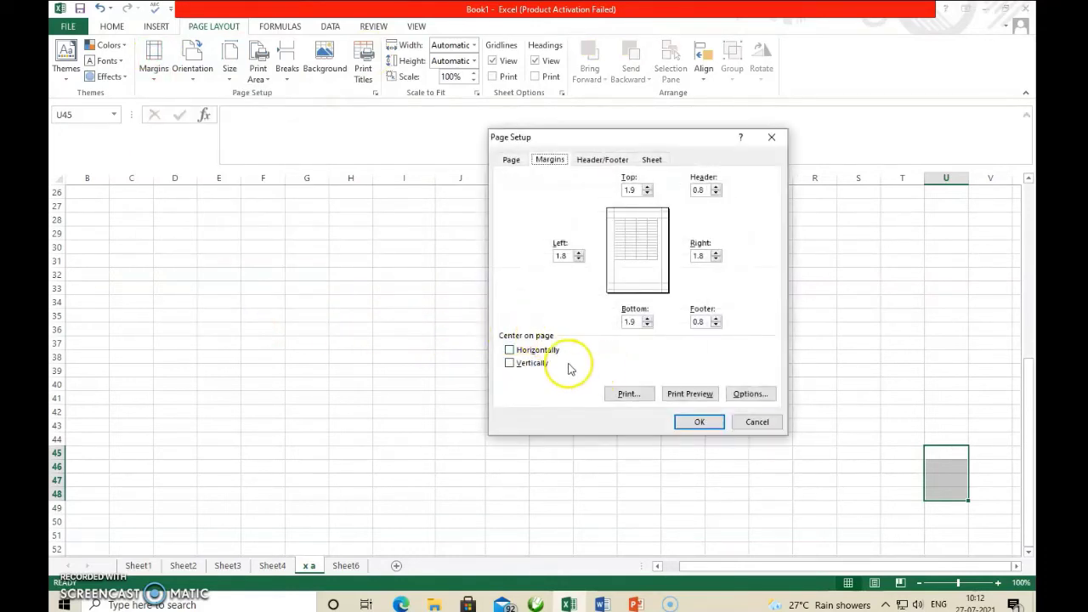
Step: Set the page margins to 3.3 left, 0.8 right, 2.4 top and 1.4 bottom, and apply them
click(579, 252)
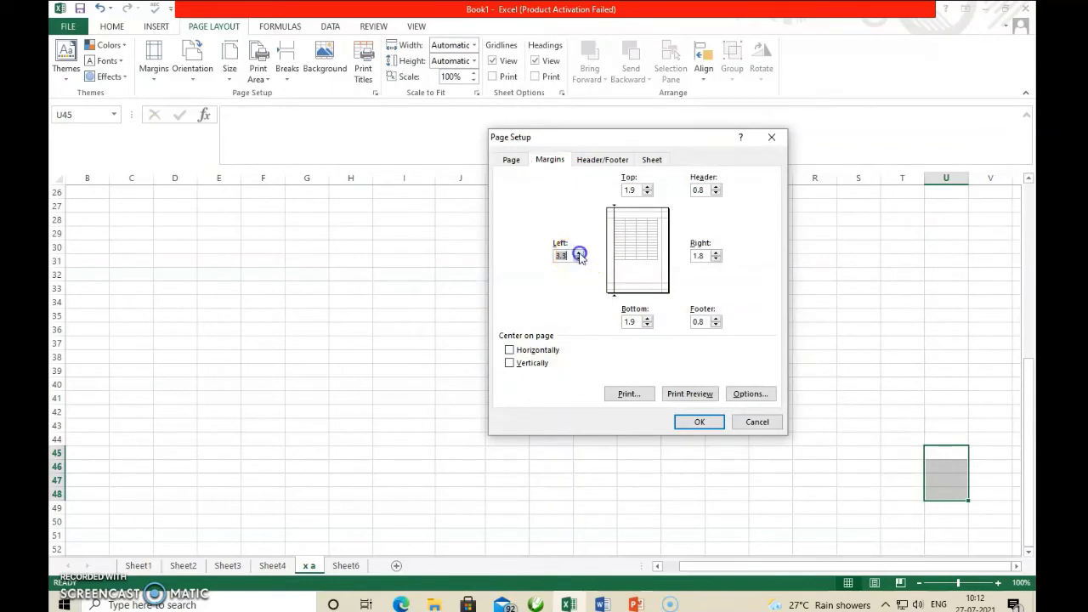
click(717, 259)
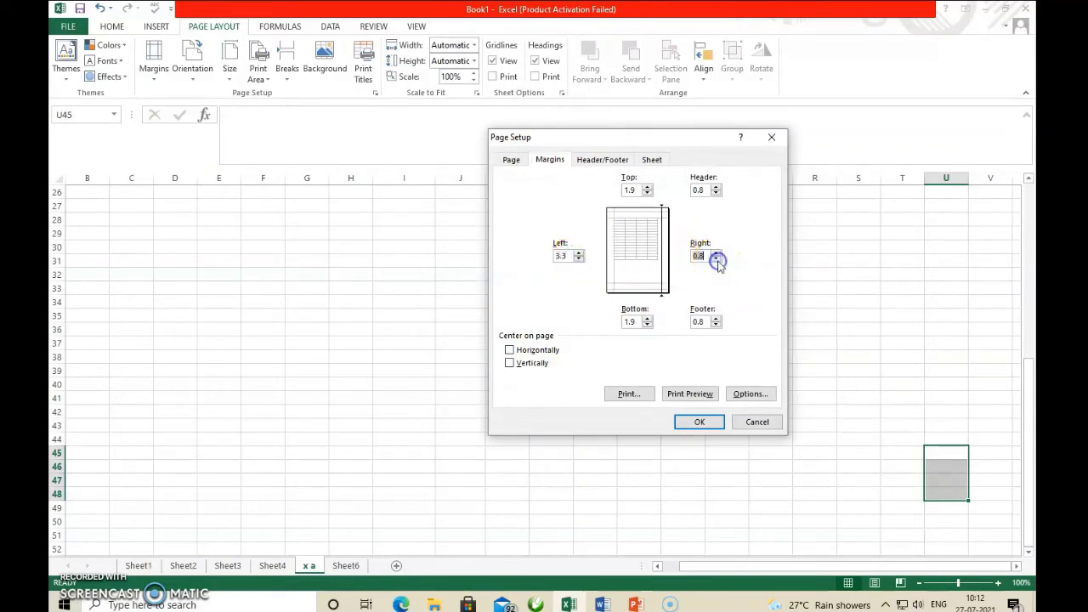
click(648, 188)
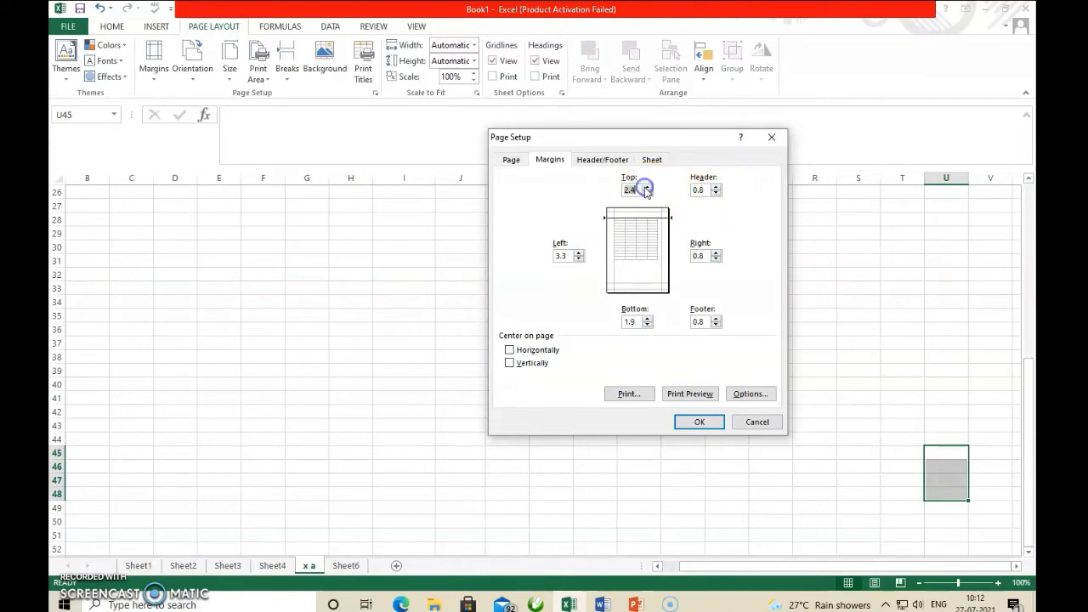
click(648, 326)
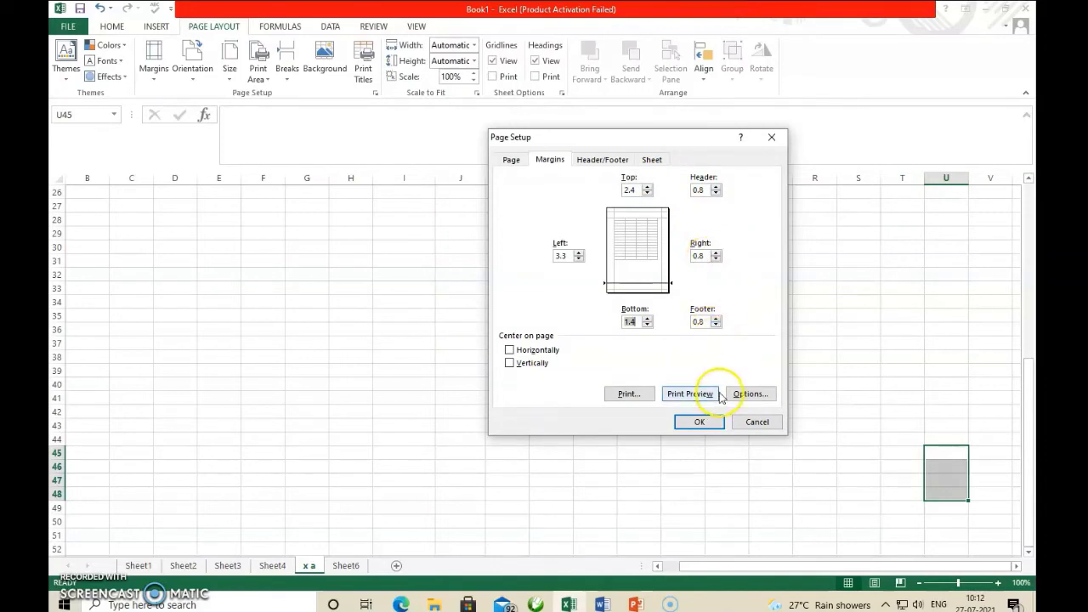
click(705, 423)
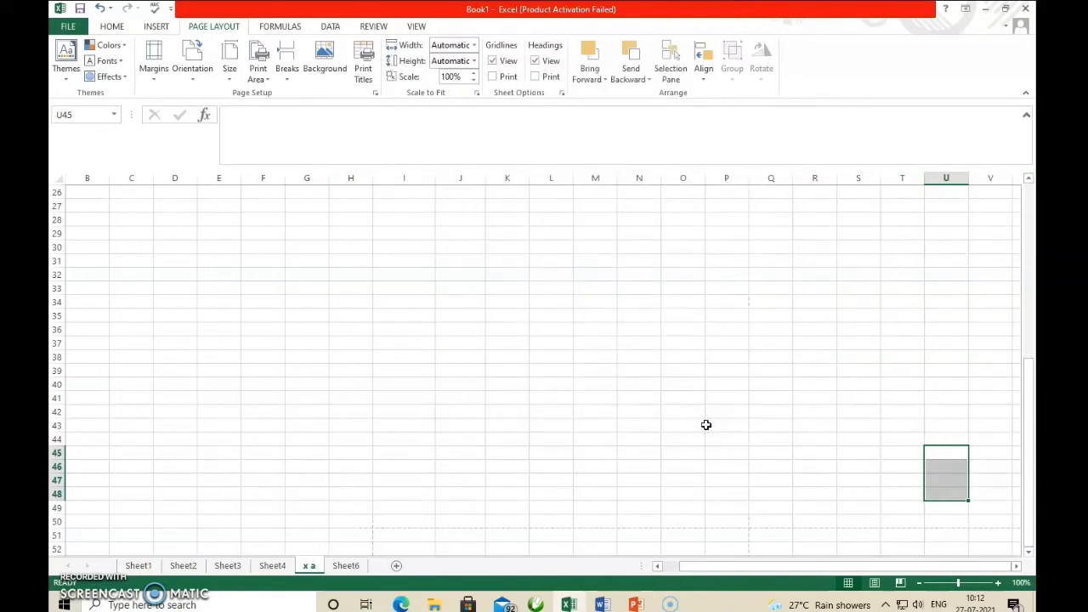
Step: View the available page orientation options without choosing one, and return to the sheet at cell E34
click(193, 80)
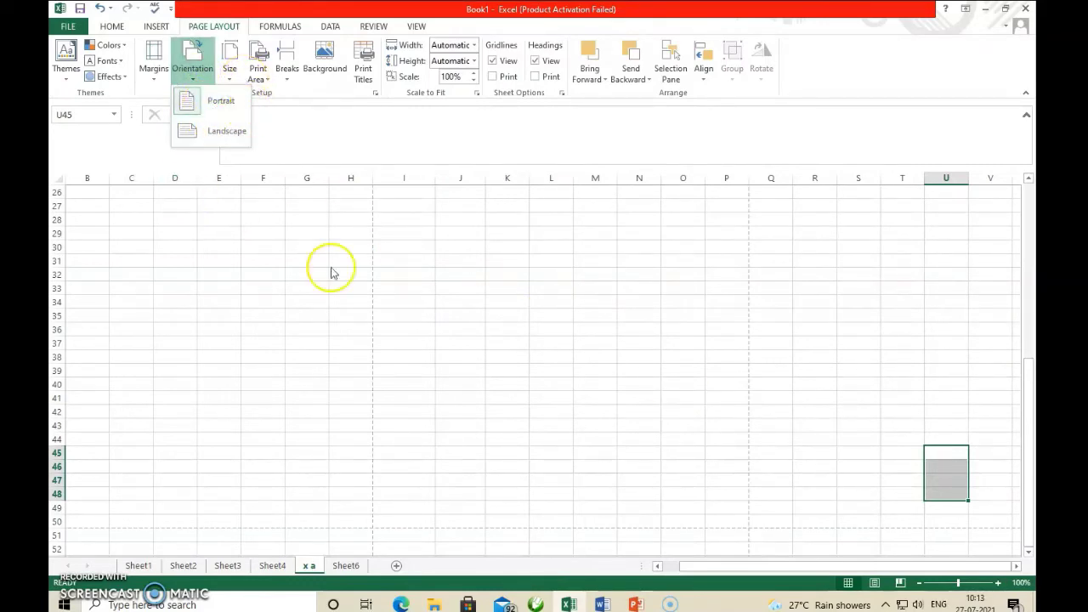
click(283, 303)
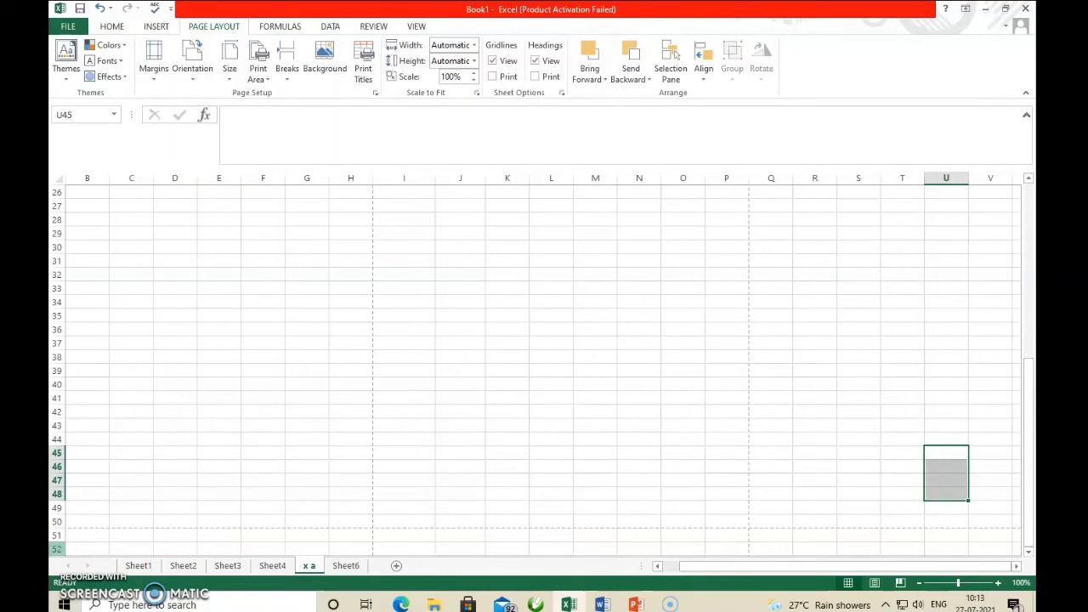
click(237, 302)
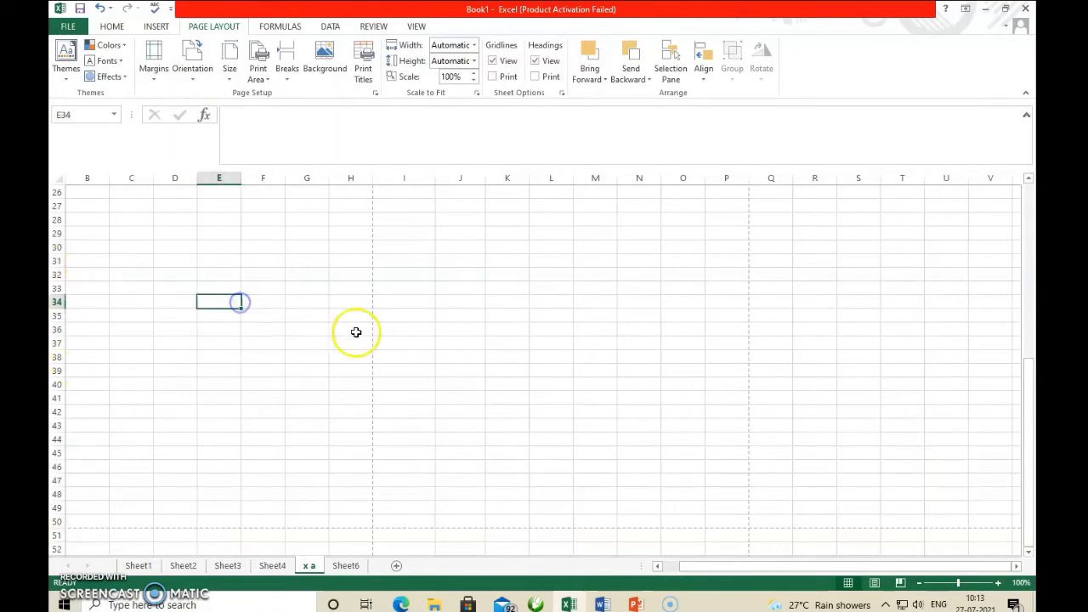
Step: Look over the workbook's Info page and file commands, and return to the sheet at cell J30
click(69, 27)
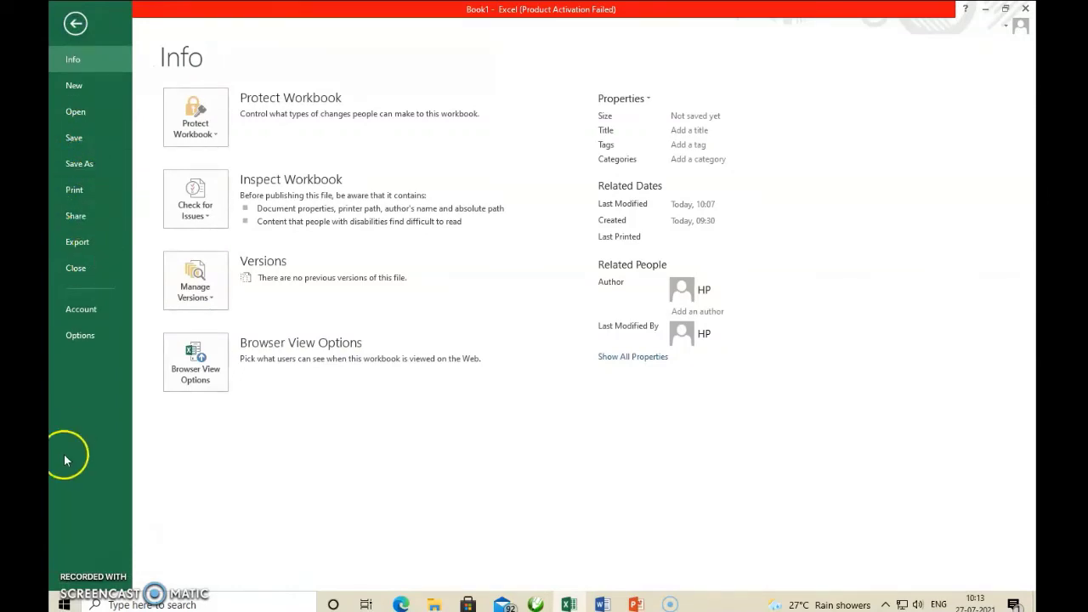
click(74, 26)
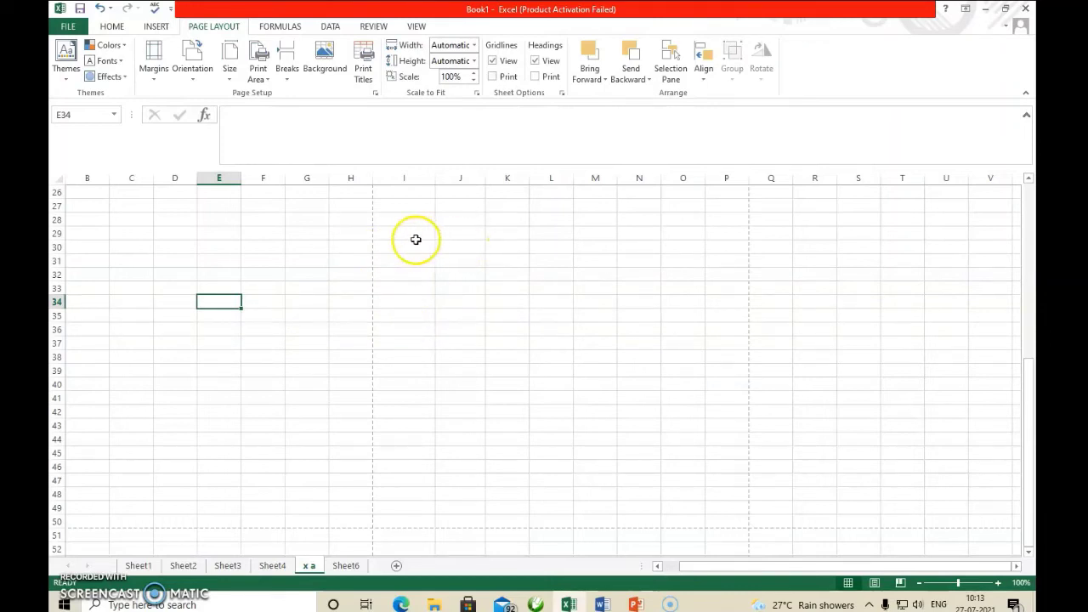
click(460, 248)
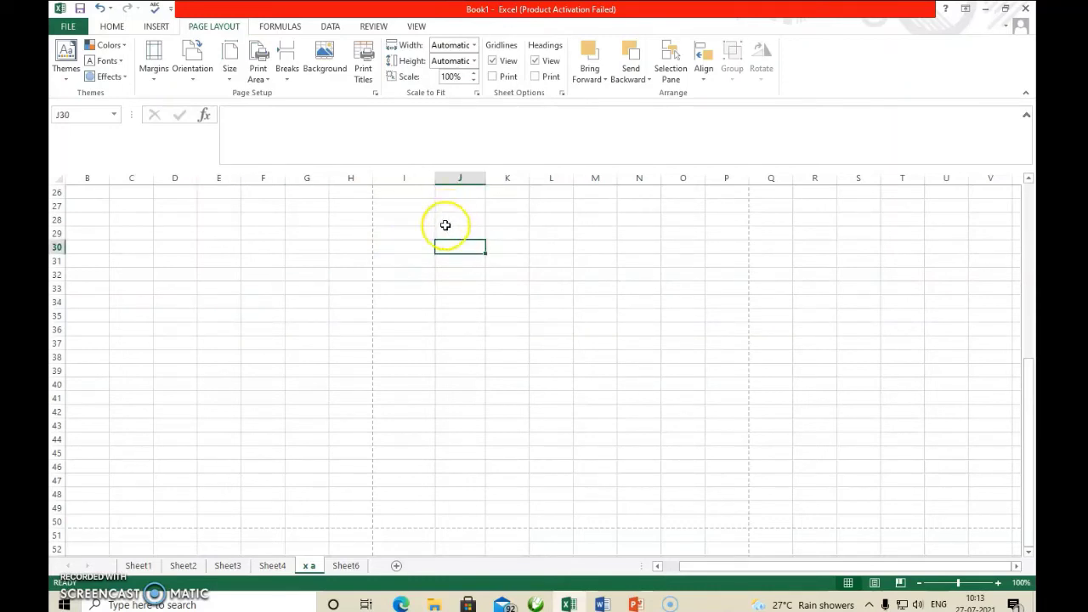
Step: Enter the sample texts er in I31, erfew in K35, erew in J31, etrew in L31 and tewt in M34
click(376, 261)
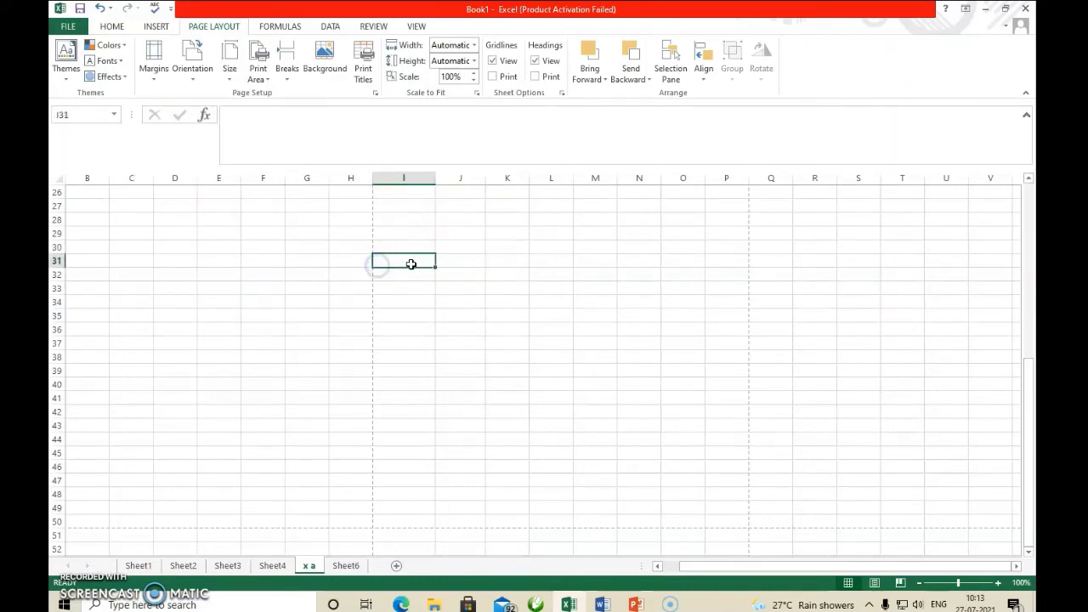
text(er)
click(499, 317)
text(erfew)
click(472, 259)
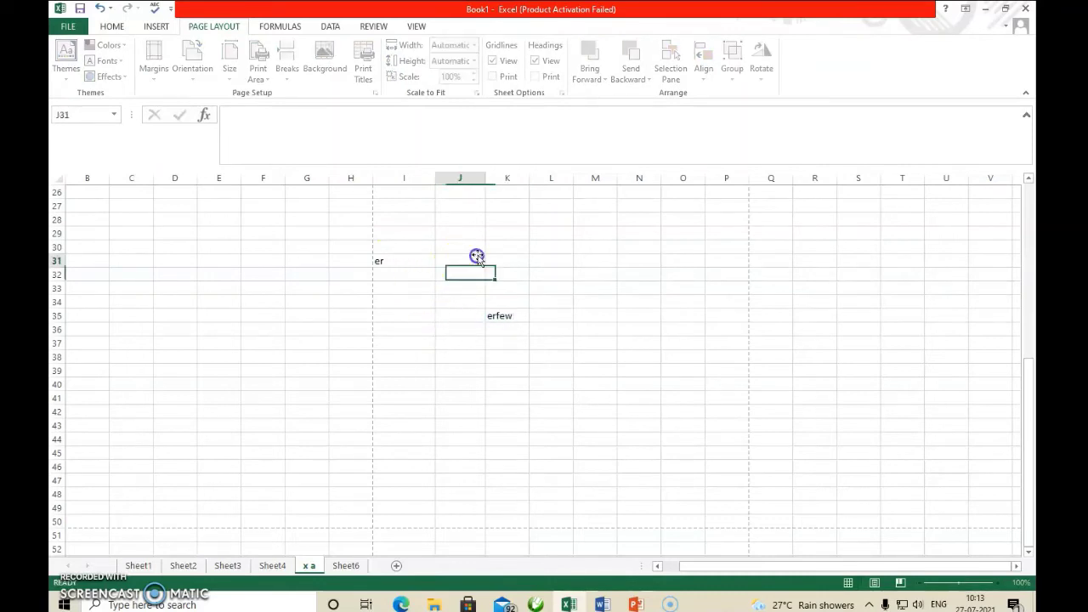
text(erew)
click(568, 265)
text(etrew)
click(595, 301)
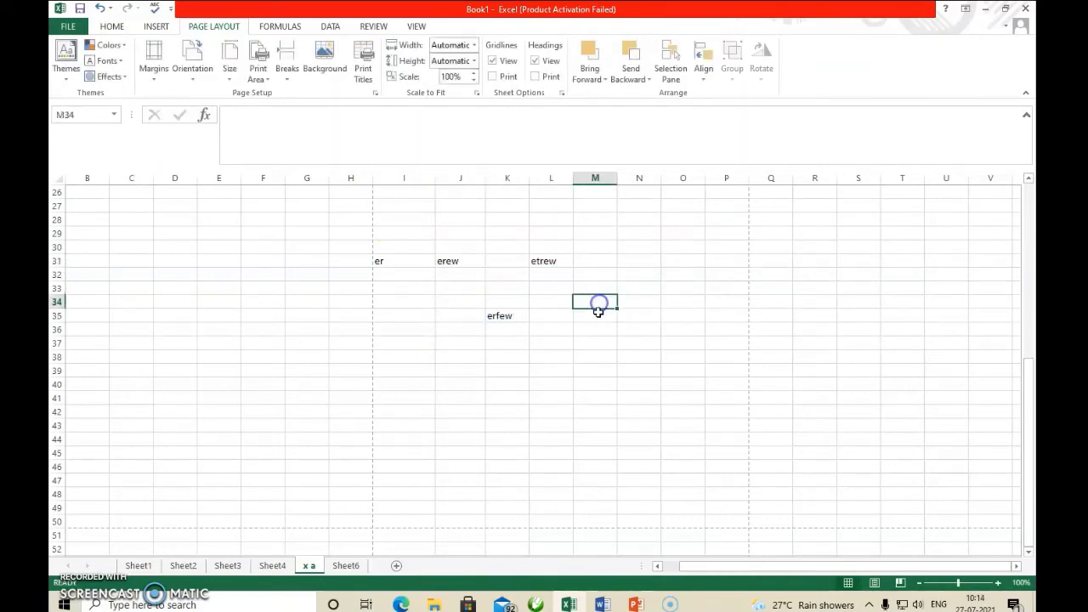
text(tewt)
Step: Edit the content of cell L31, replacing its text with idhdh
click(548, 259)
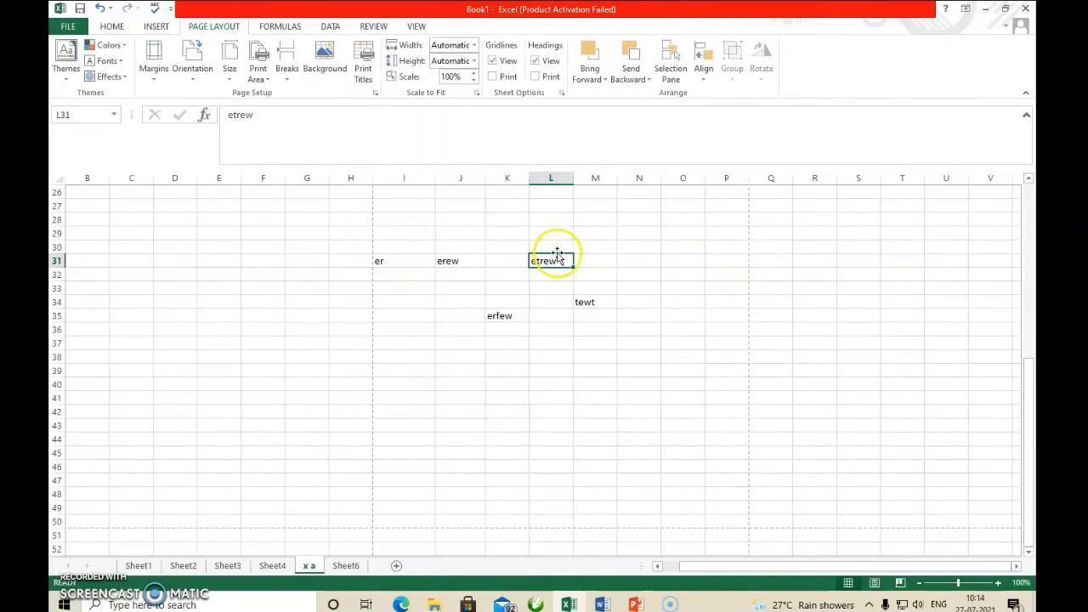
double_click(564, 263)
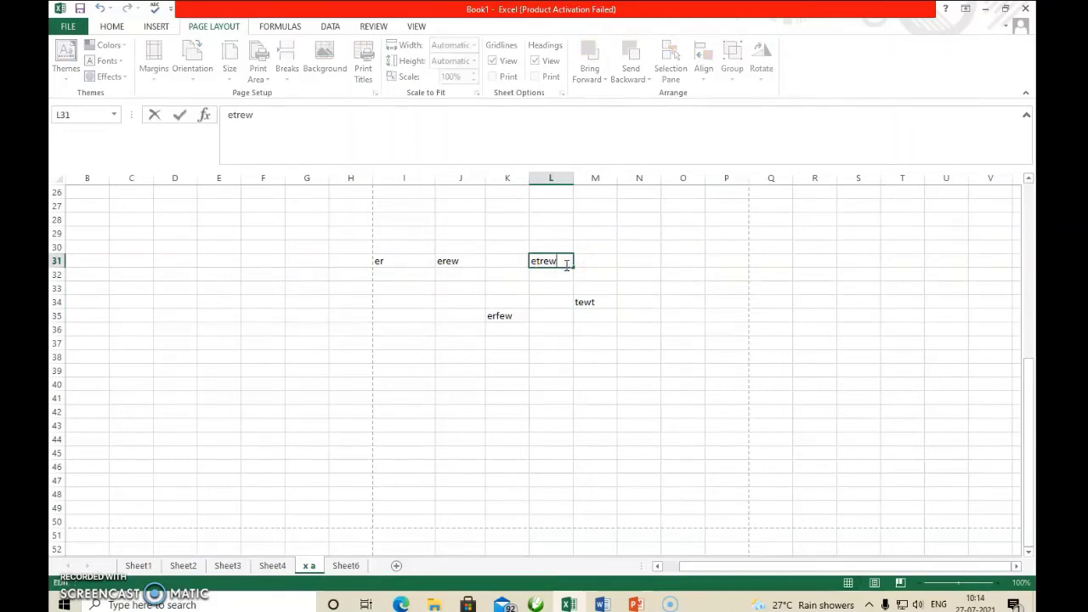
click(567, 263)
click(547, 273)
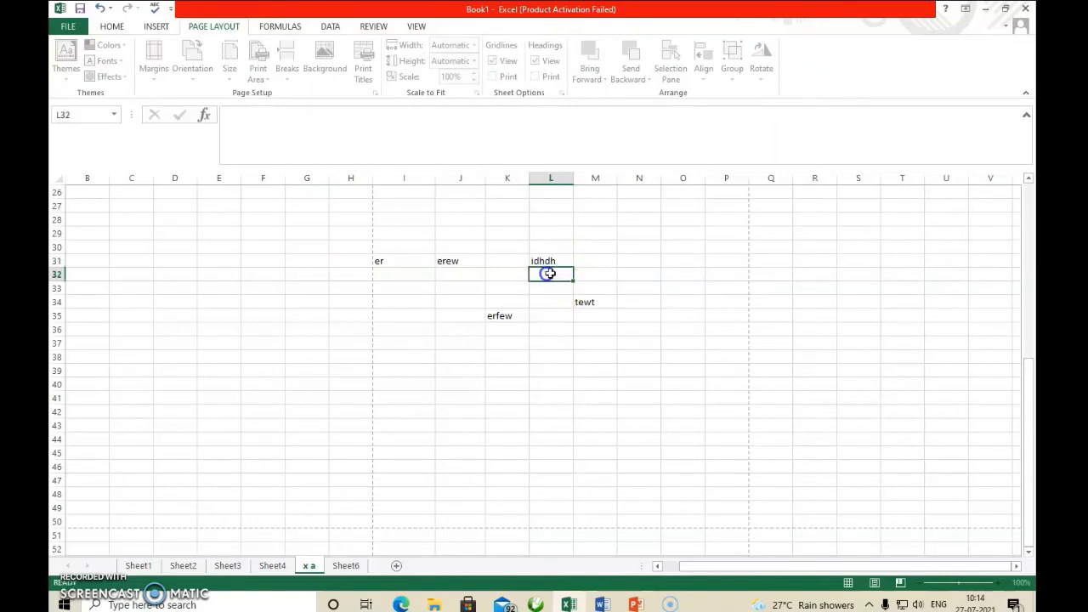
Step: Edit cell M34 in place, adding fdf to the end of its text, and return to cell L31
click(593, 303)
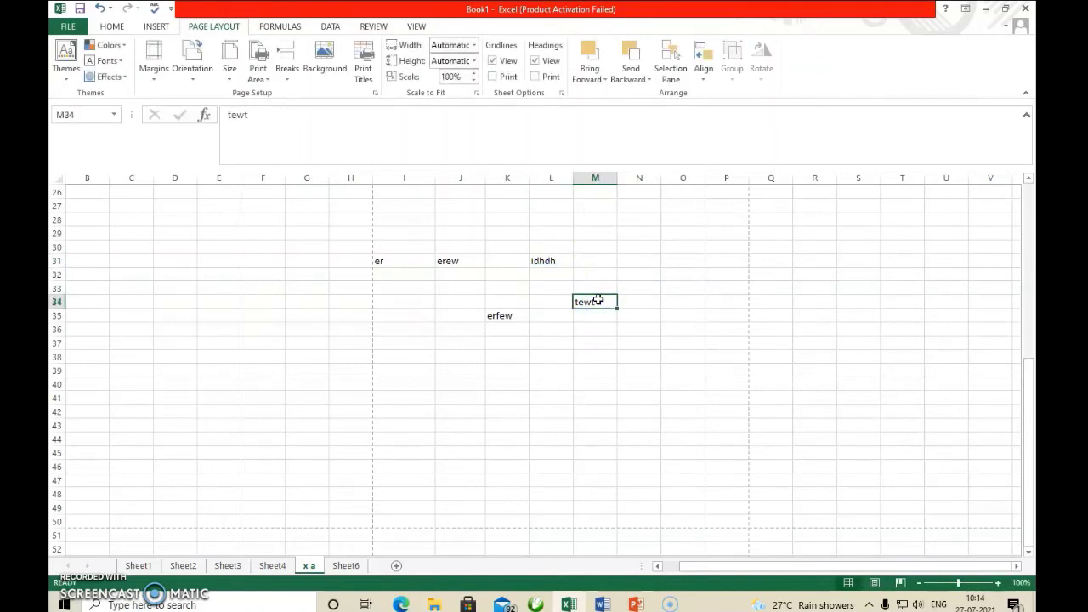
double_click(598, 300)
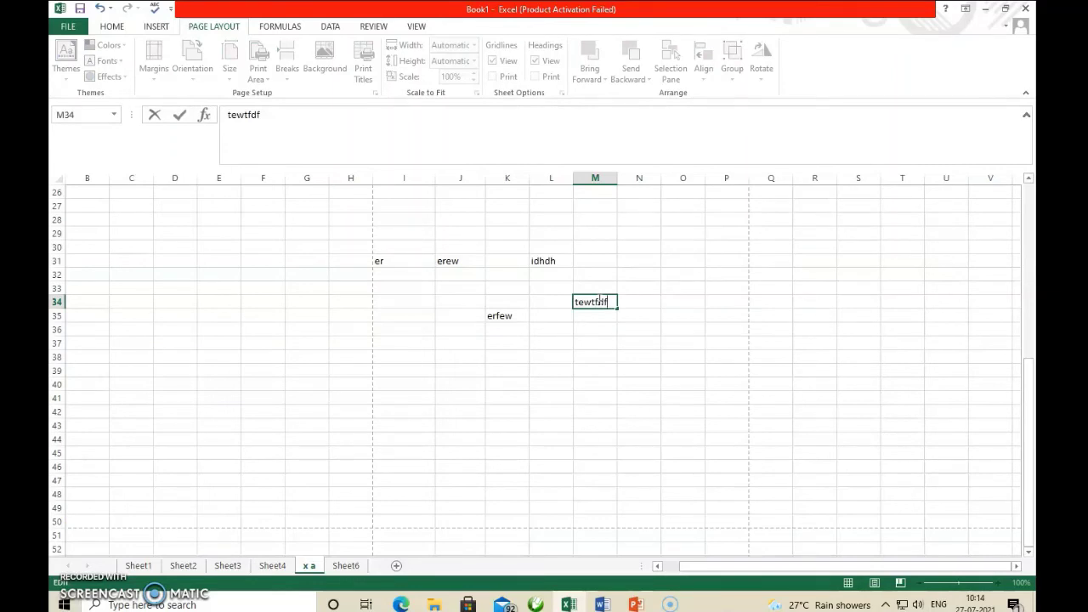
click(648, 383)
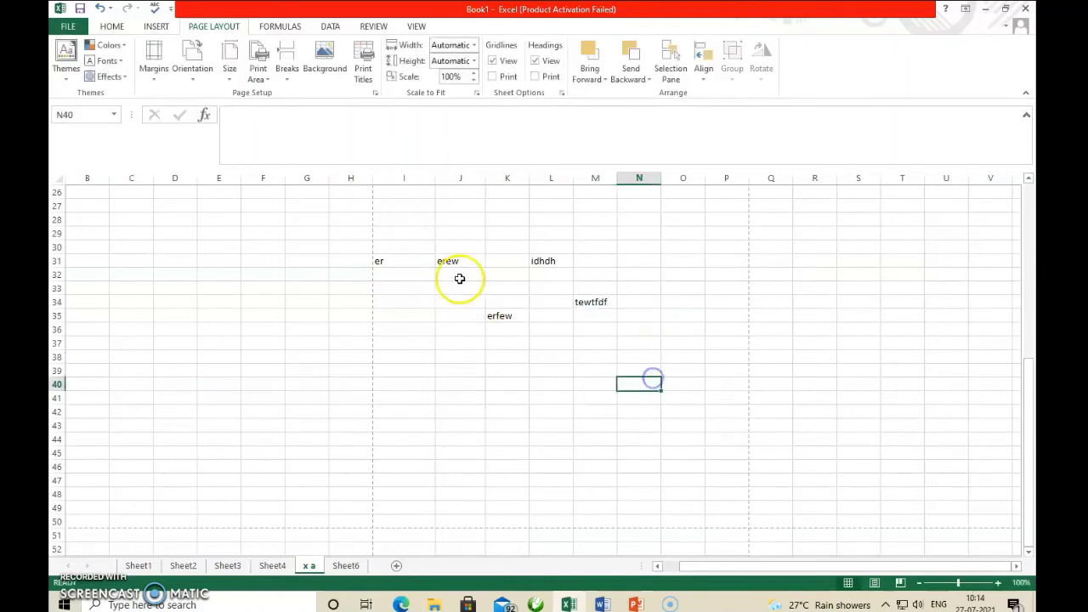
click(560, 261)
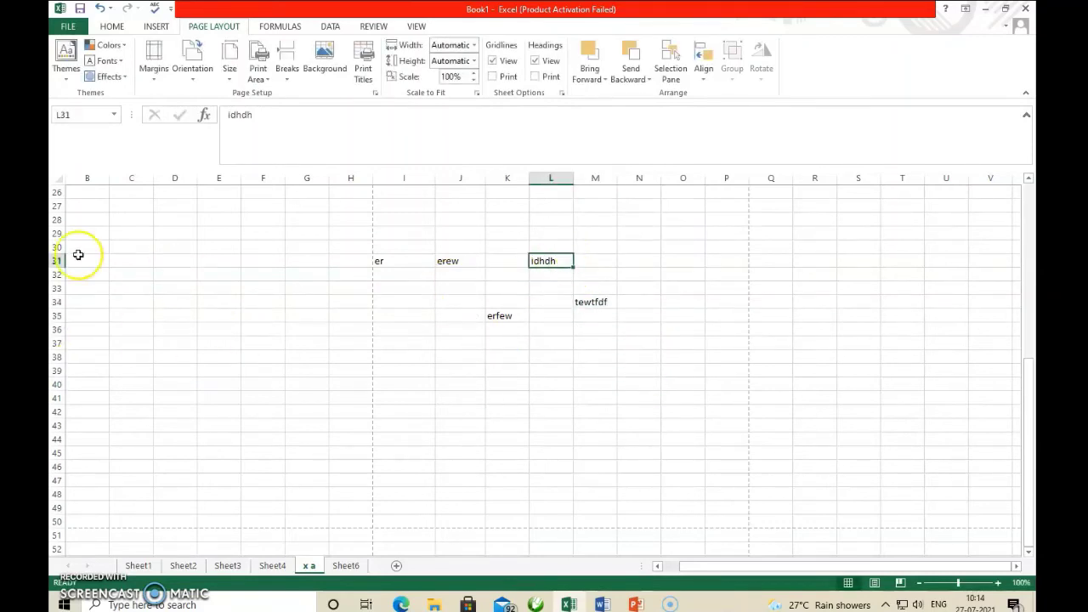
Step: Select the whole of row 1, and delete the entire row 5 containing march and Tuesday
scroll(99, 256, up, 4)
scroll(99, 256, up, 5)
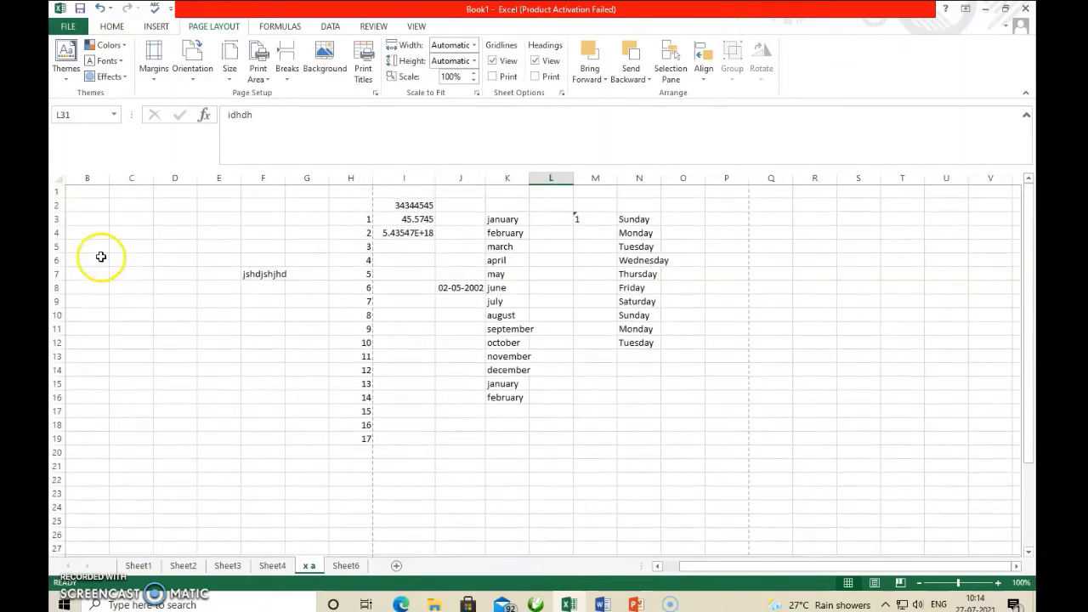
click(59, 192)
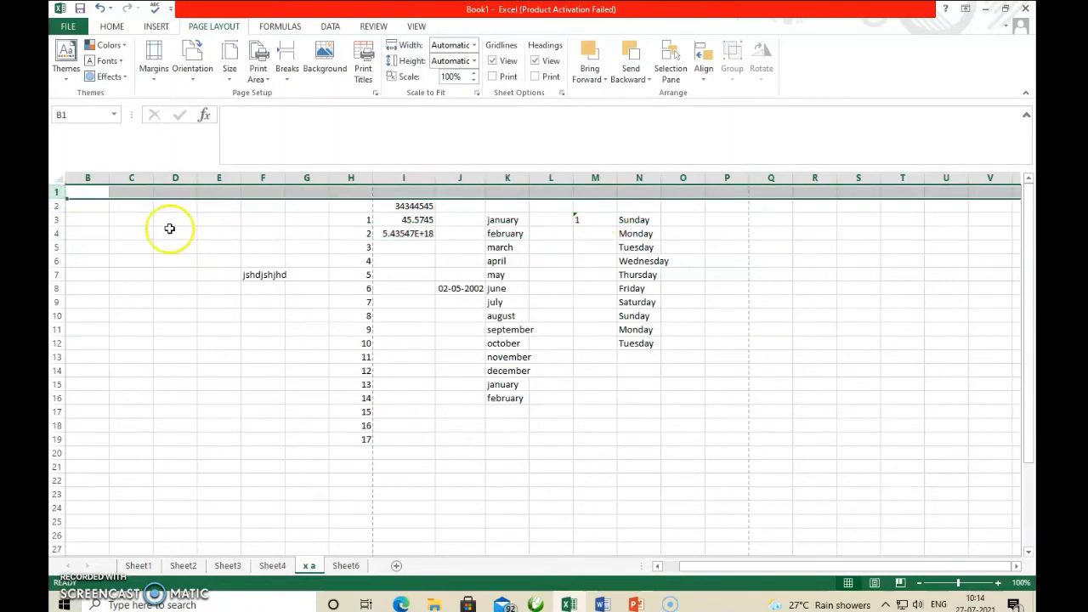
click(58, 248)
right_click(361, 248)
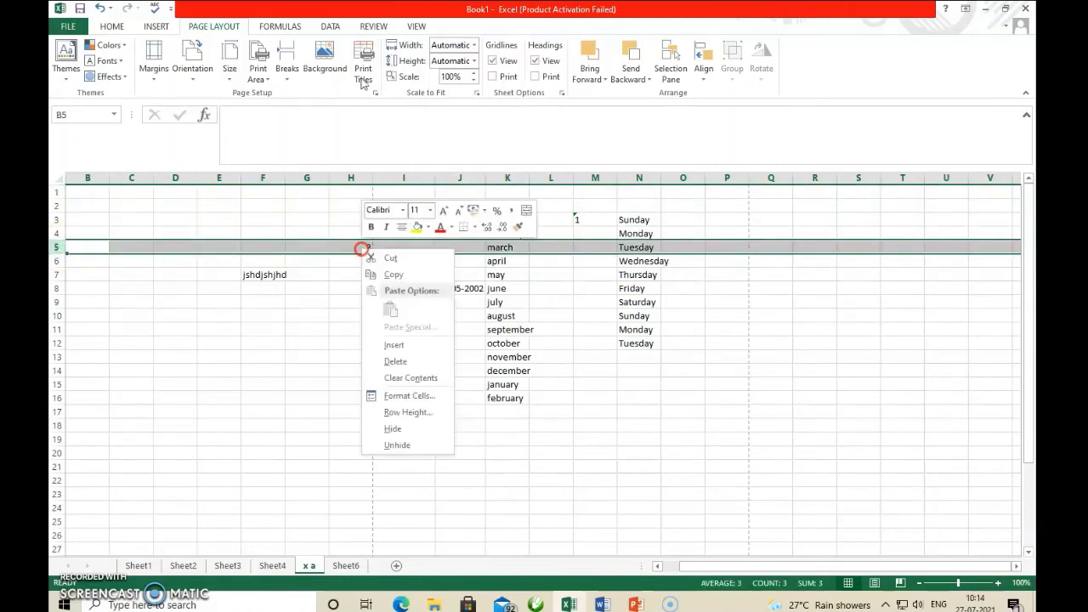
click(400, 362)
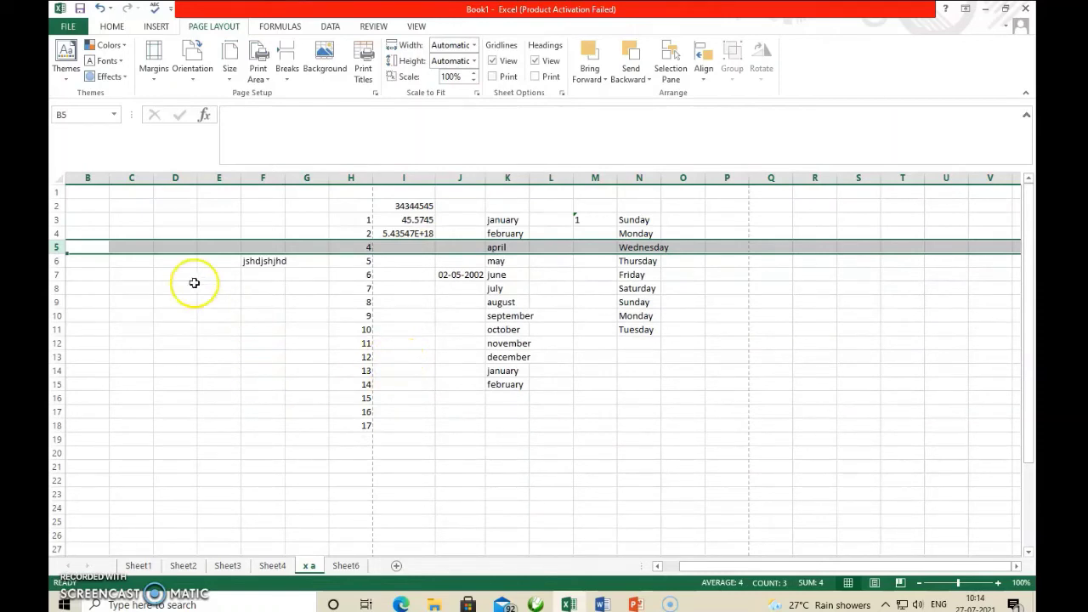
Step: Select the entire month column K and the entire weekday column N one after the other, finishing at cell D11
click(516, 177)
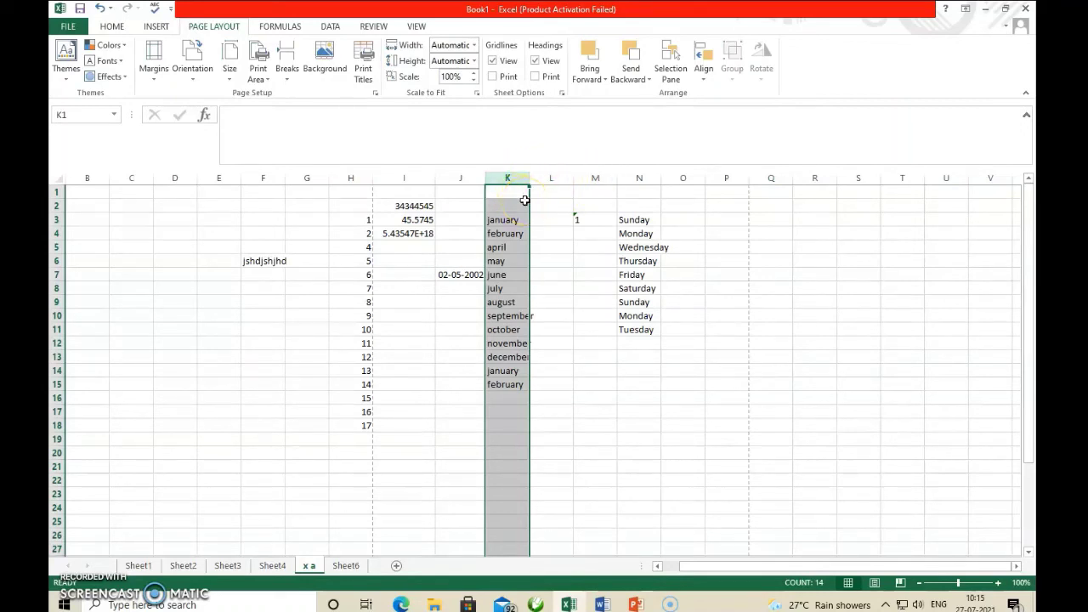
click(589, 274)
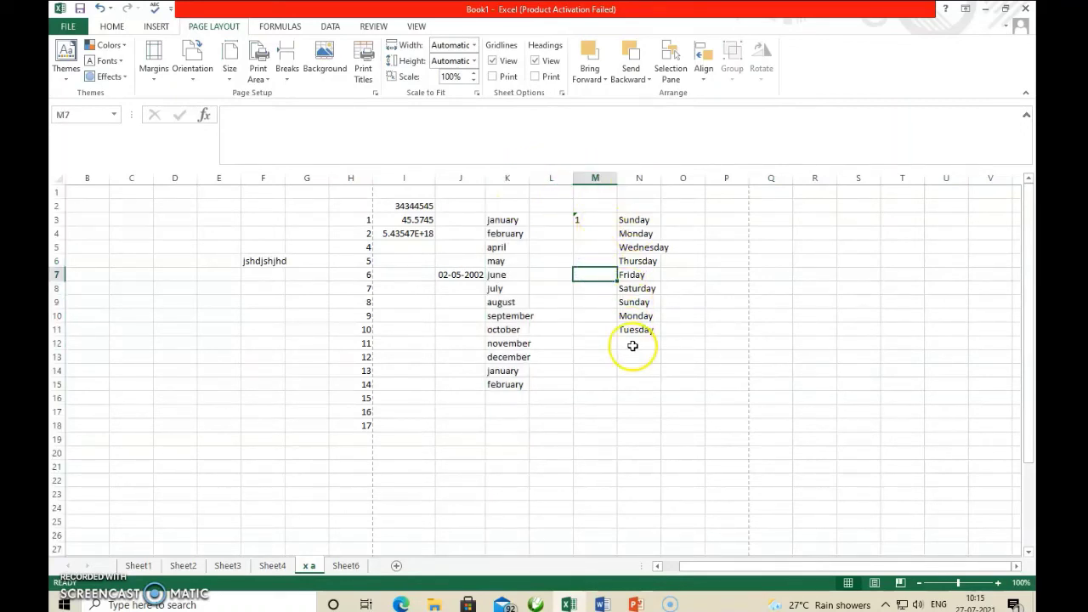
click(639, 176)
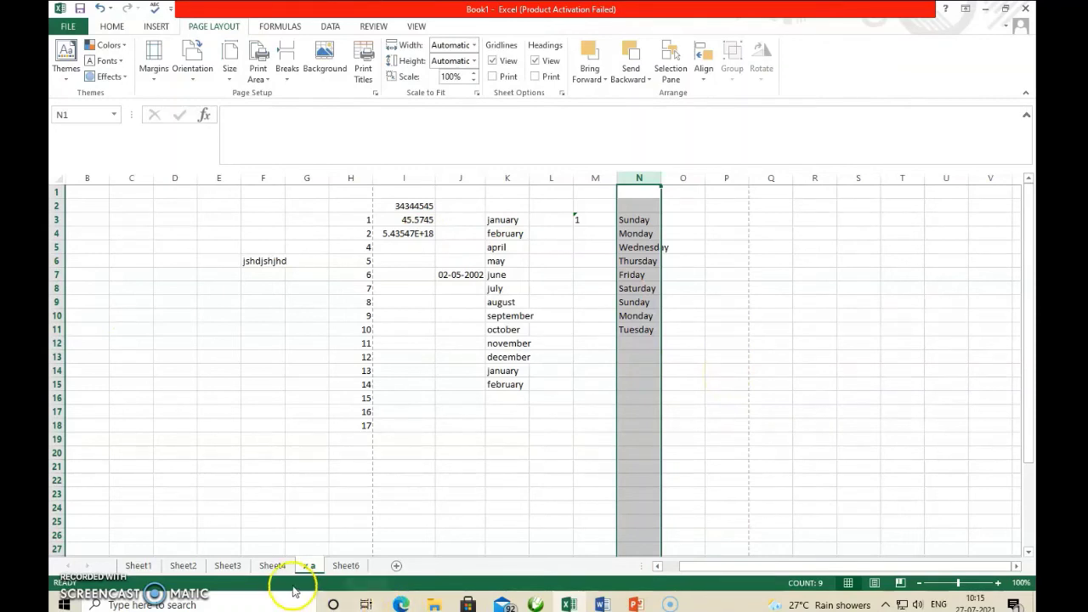
click(196, 332)
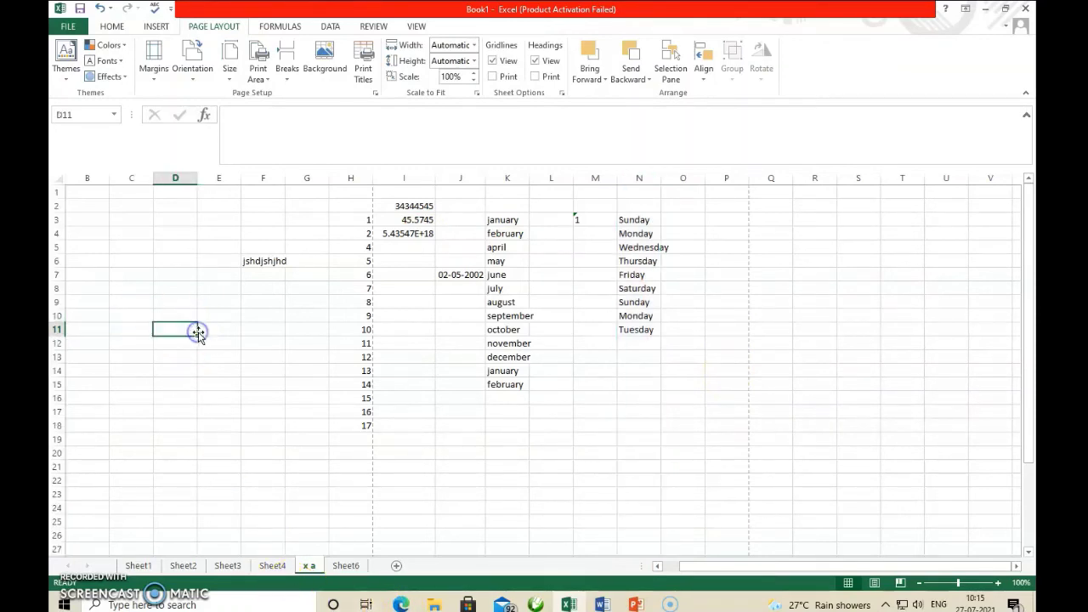
Step: Select all cells of the worksheet, and select the cell range K4:N11 from february to the last Tuesday
click(59, 177)
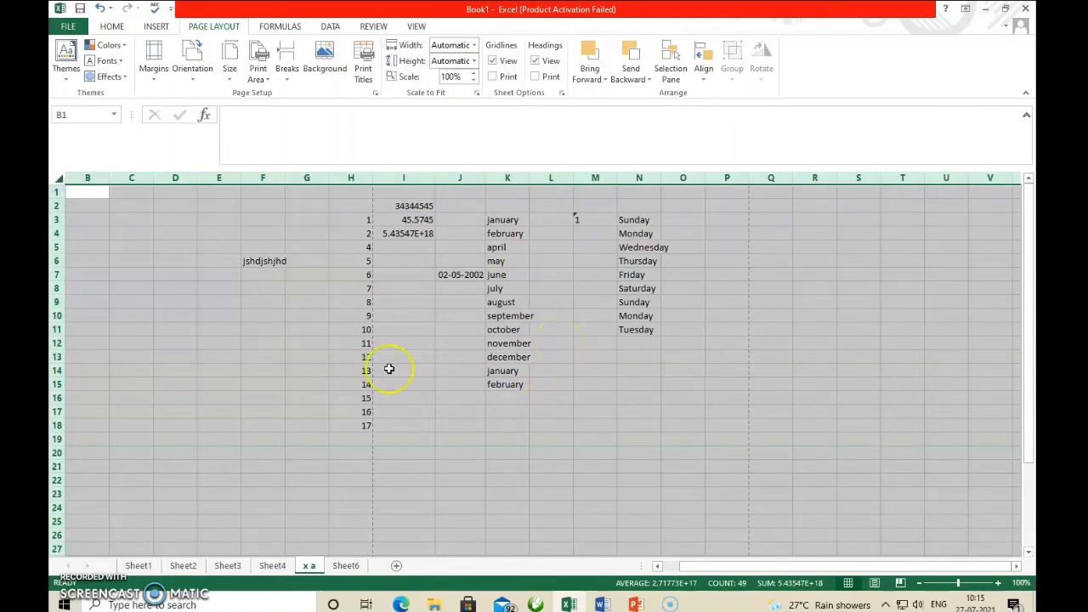
click(217, 380)
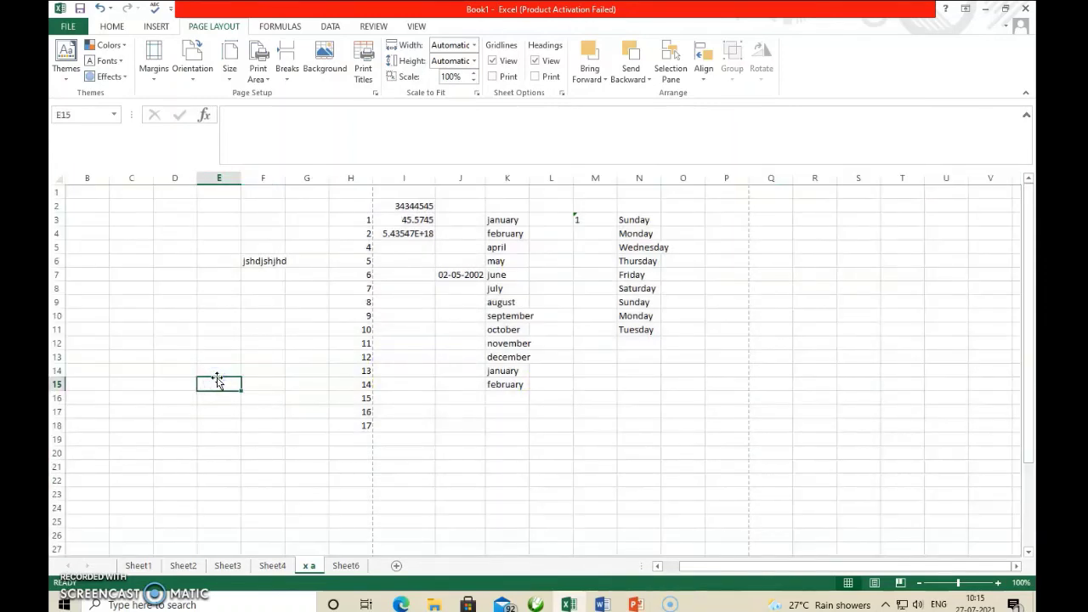
click(507, 234)
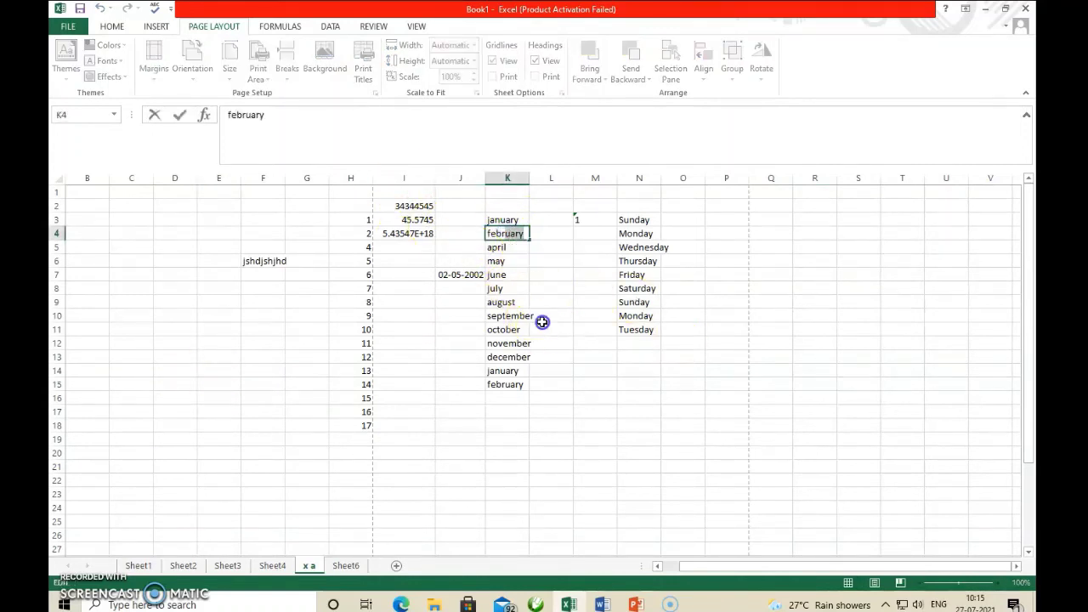
drag(548, 326, 547, 316)
drag(495, 232, 629, 326)
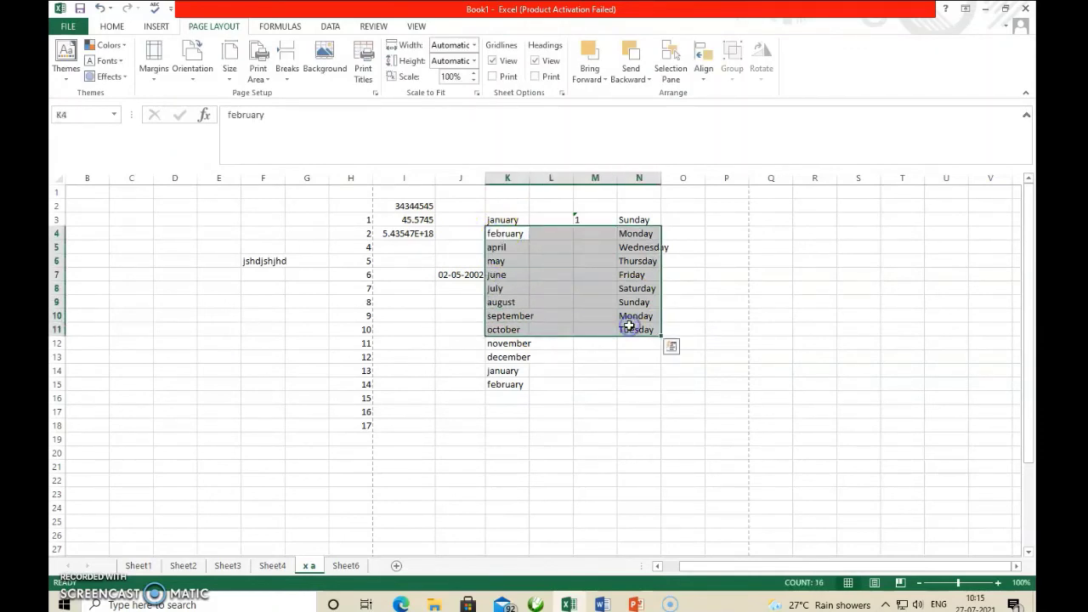